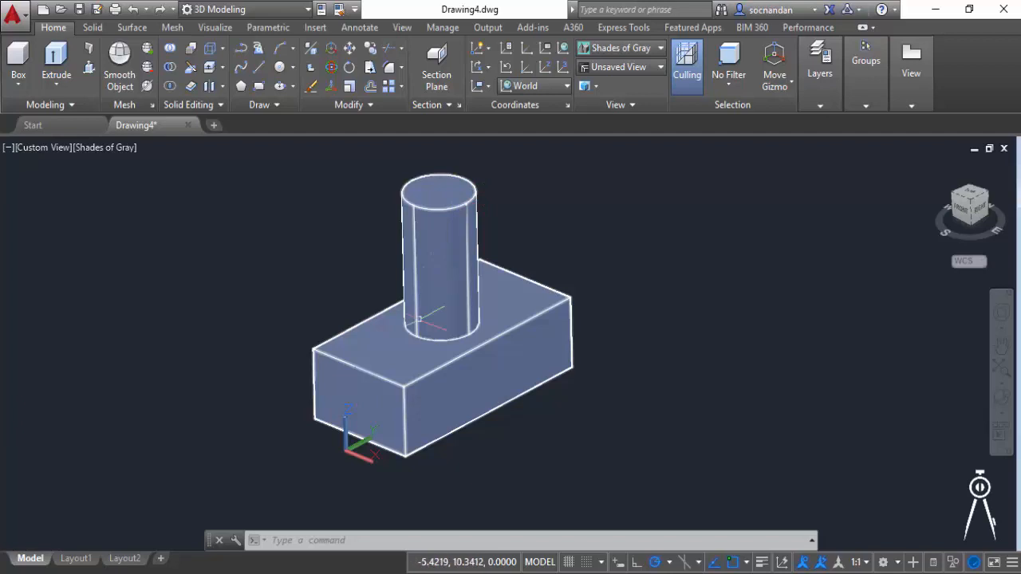
# - Use Fillet Edge with a radius of 0.5 on the vertical edge at the box's nearest corner
pyautogui.moveTo(448, 287)
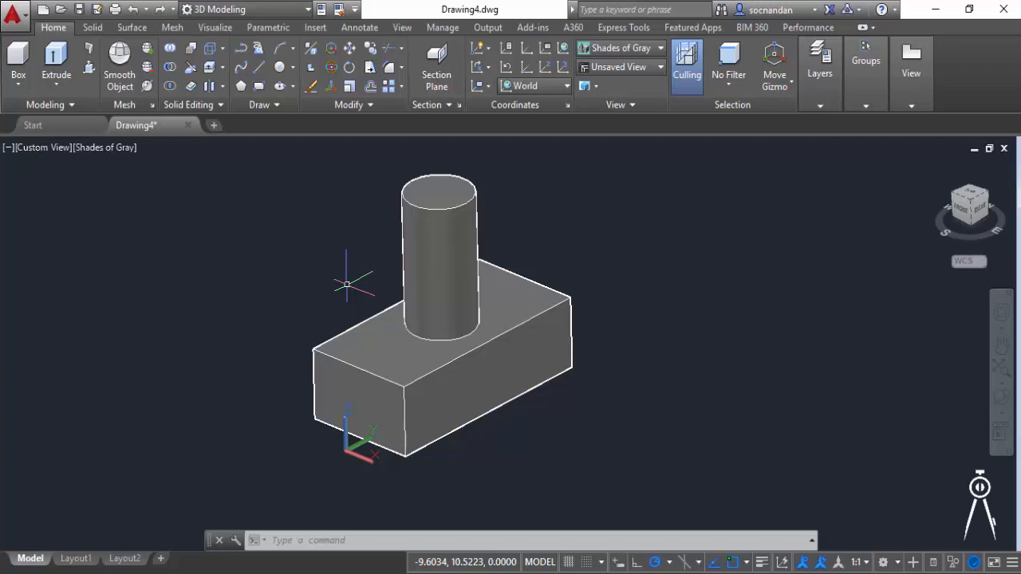
pyautogui.click(88, 28)
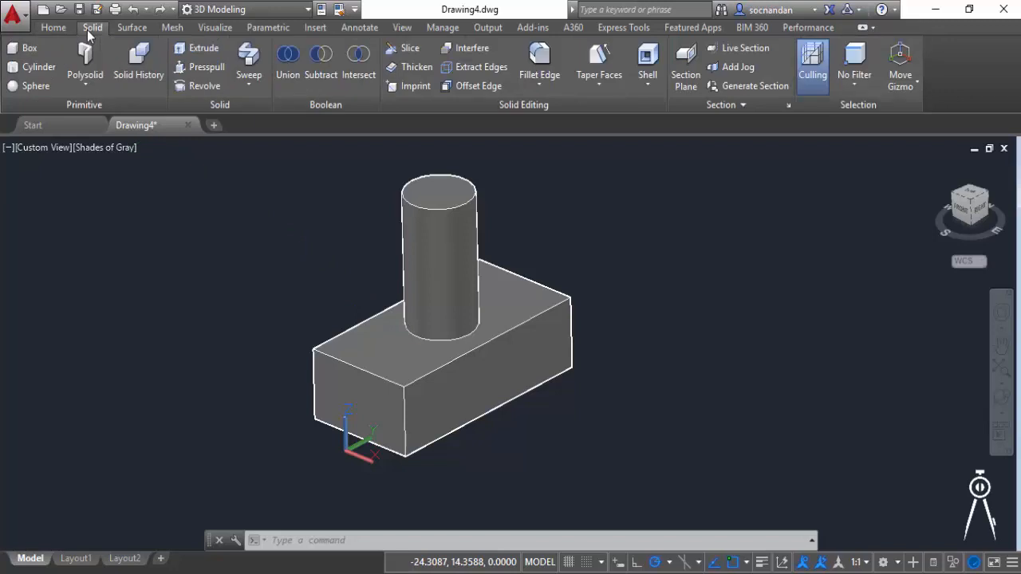
pyautogui.click(547, 92)
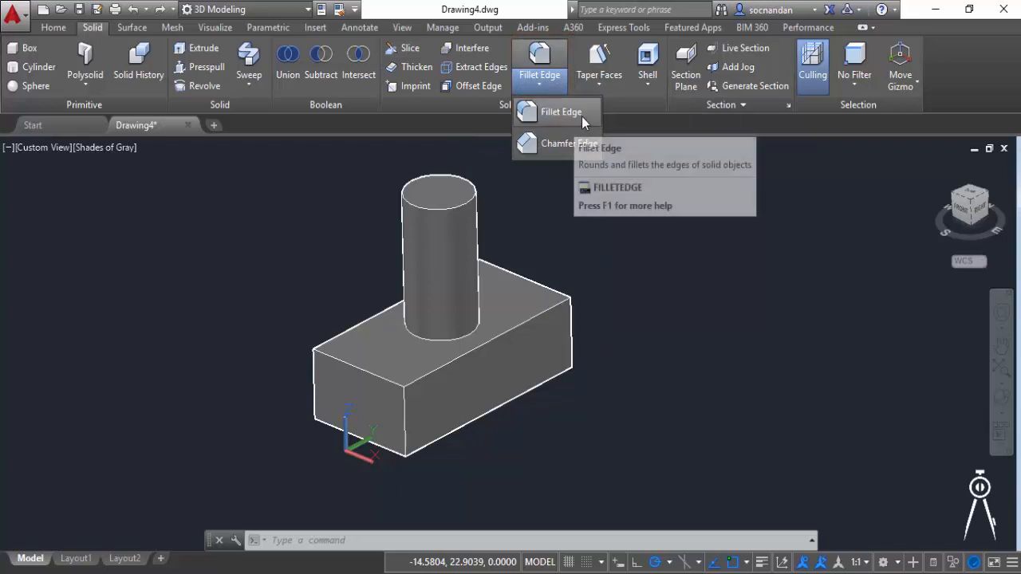
pyautogui.click(582, 117)
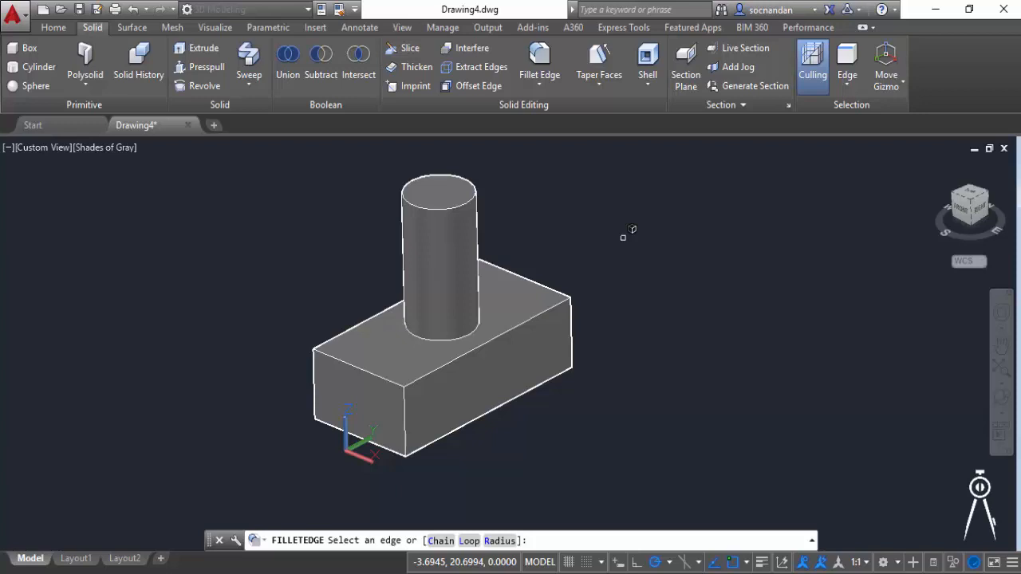
pyautogui.click(500, 541)
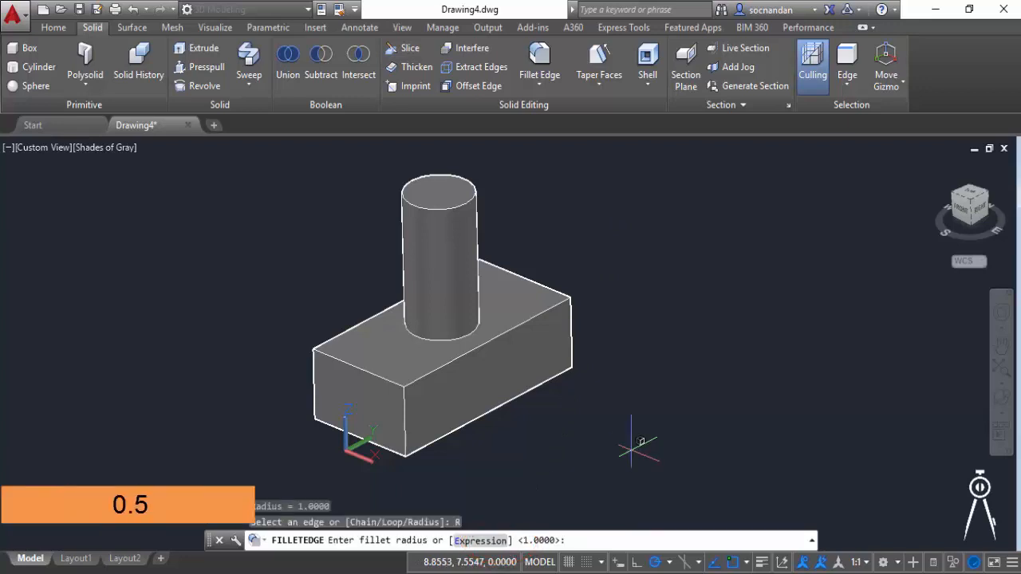
pyautogui.write('0.5')
pyautogui.press('Return')
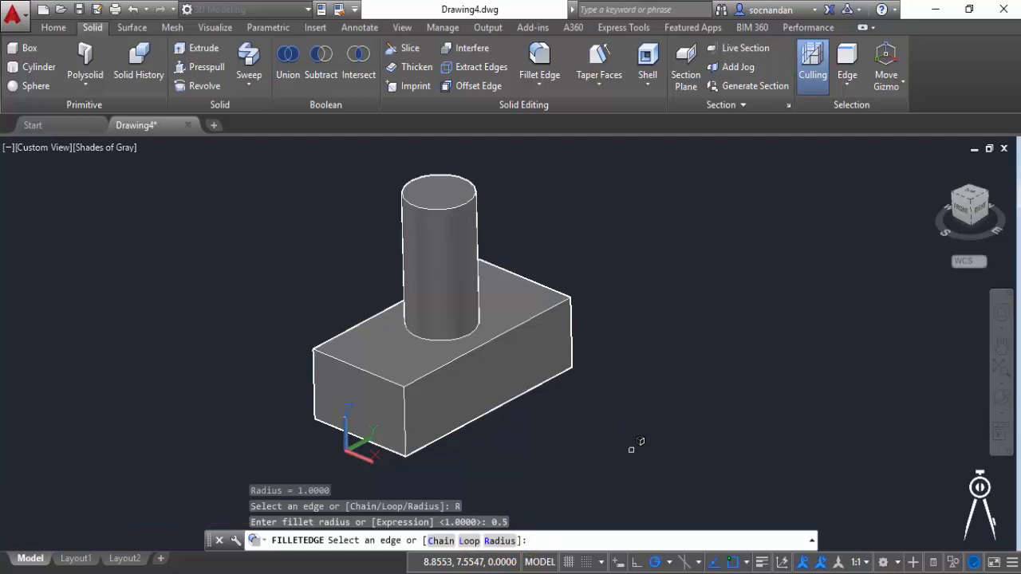
pyautogui.click(406, 408)
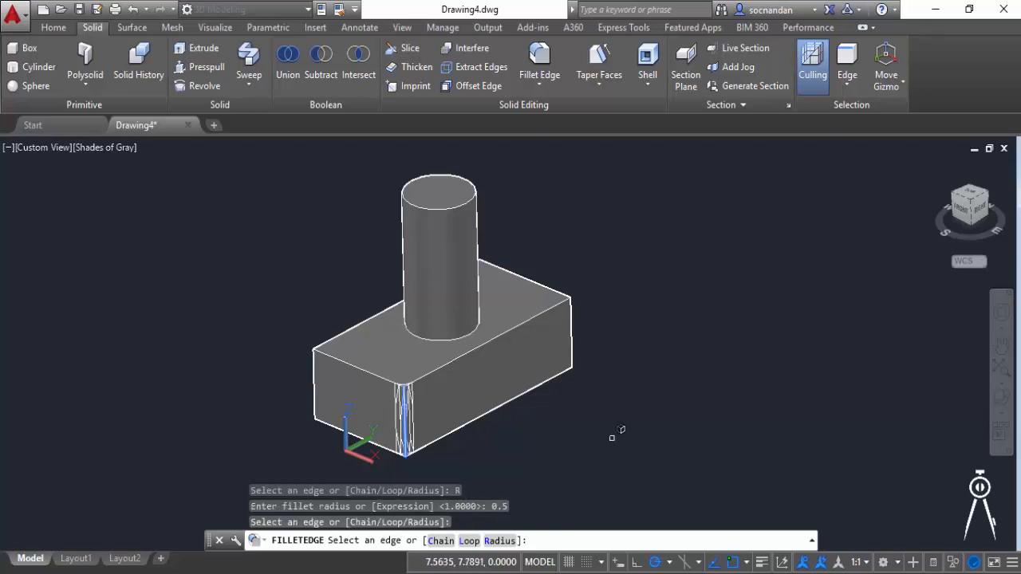
pyautogui.press('Return')
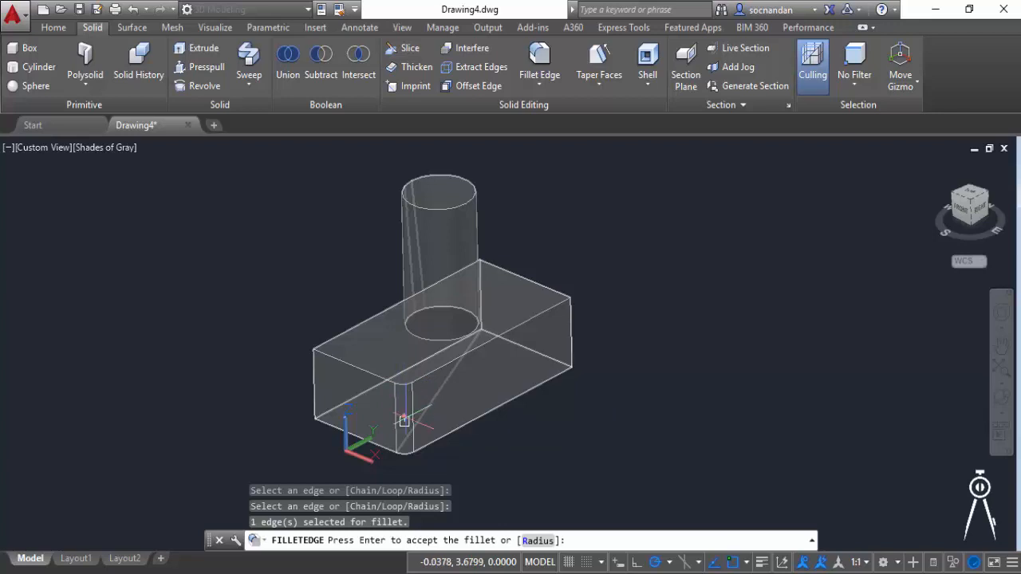
# - Reduce the corner fillet's radius freehand to about 0.33 with its grip and accept the fillet
pyautogui.click(405, 420)
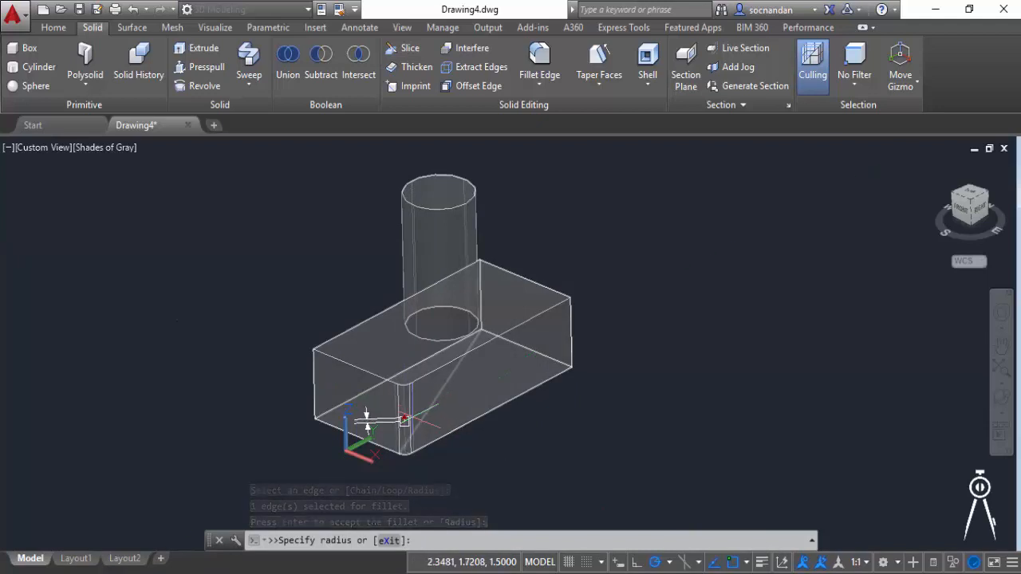
pyautogui.click(405, 420)
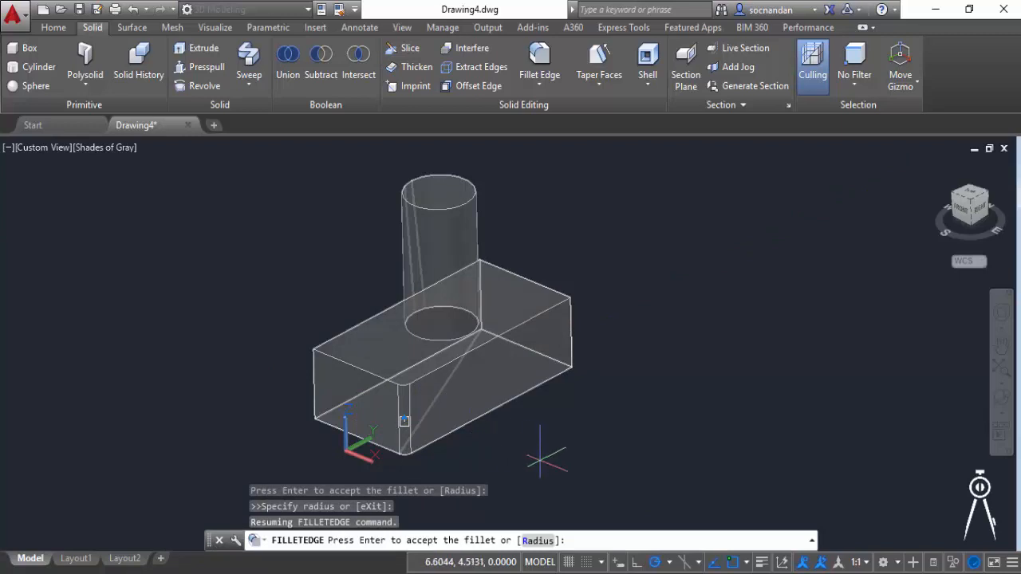
pyautogui.press('Return')
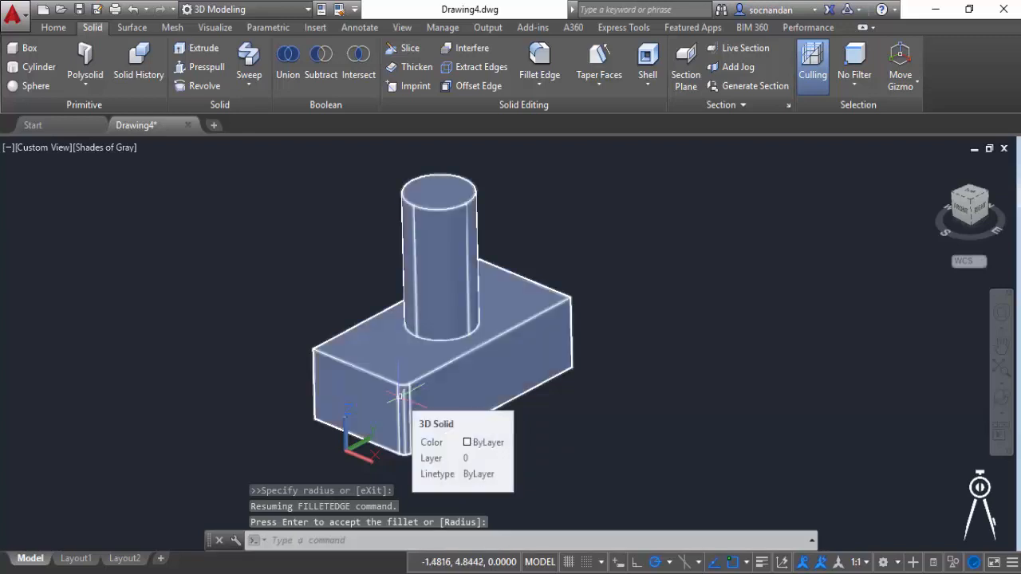
# - Fillet the circular top edge of the cylinder using the current radius
pyautogui.click(540, 60)
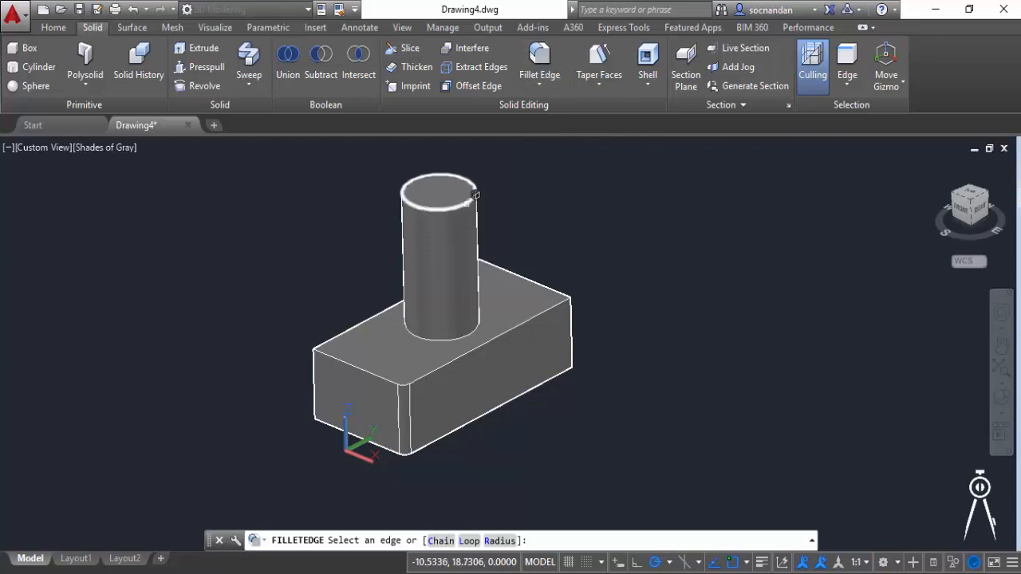
pyautogui.click(473, 194)
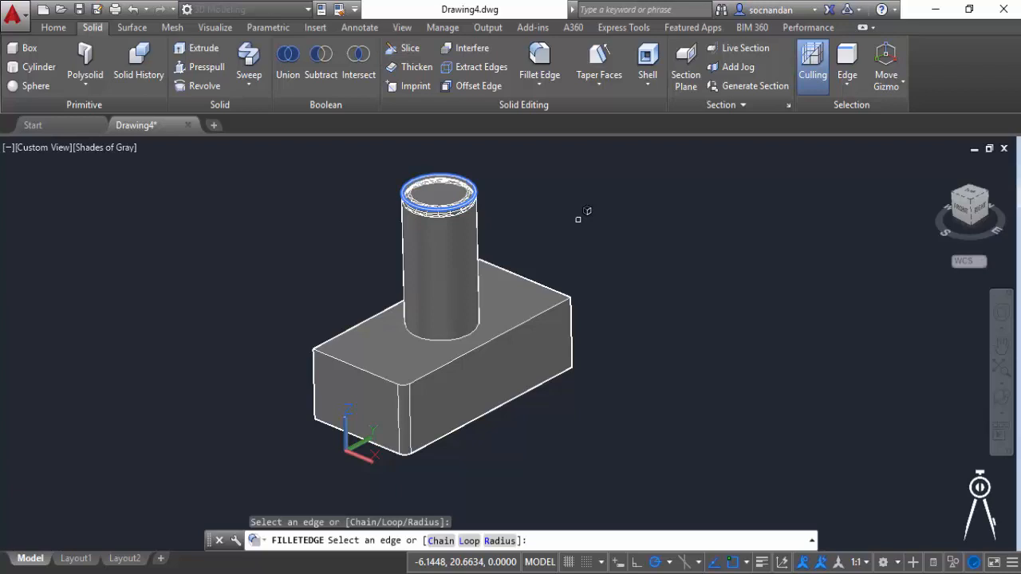
pyautogui.press('Return')
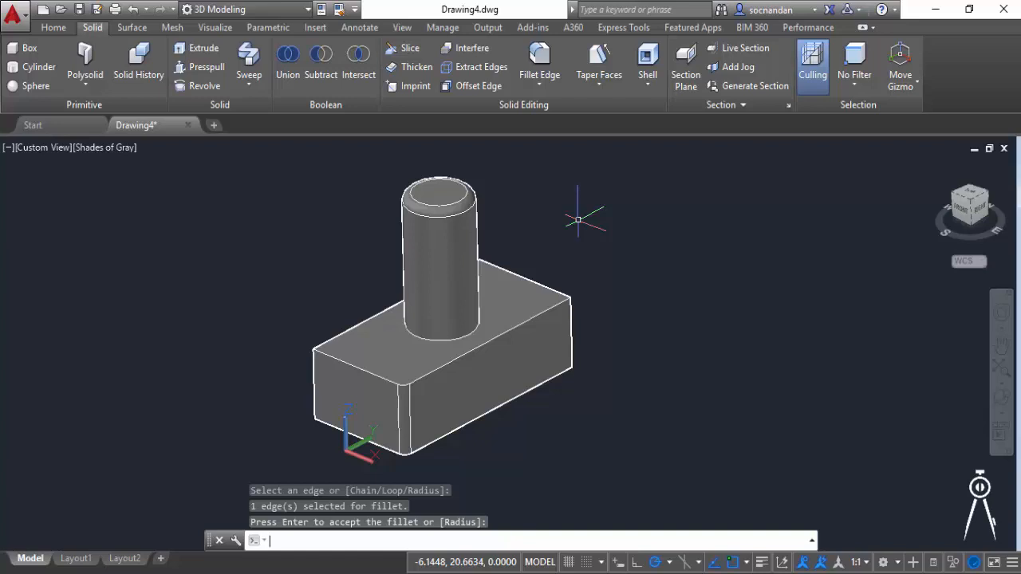
# - Fillet the full loop of edges around the box's top face with the Loop option, and undo that fillet
pyautogui.click(539, 57)
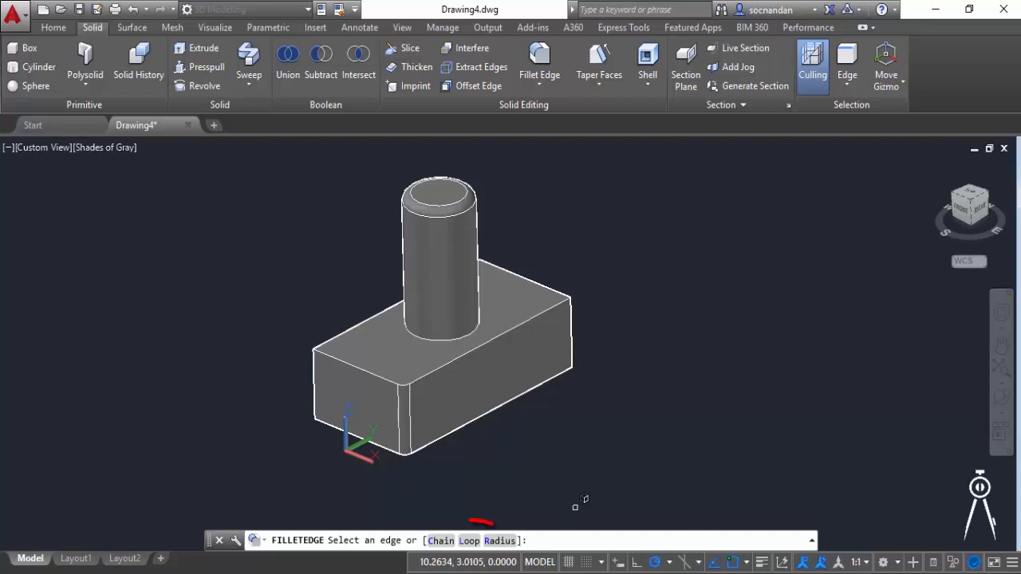
pyautogui.click(468, 541)
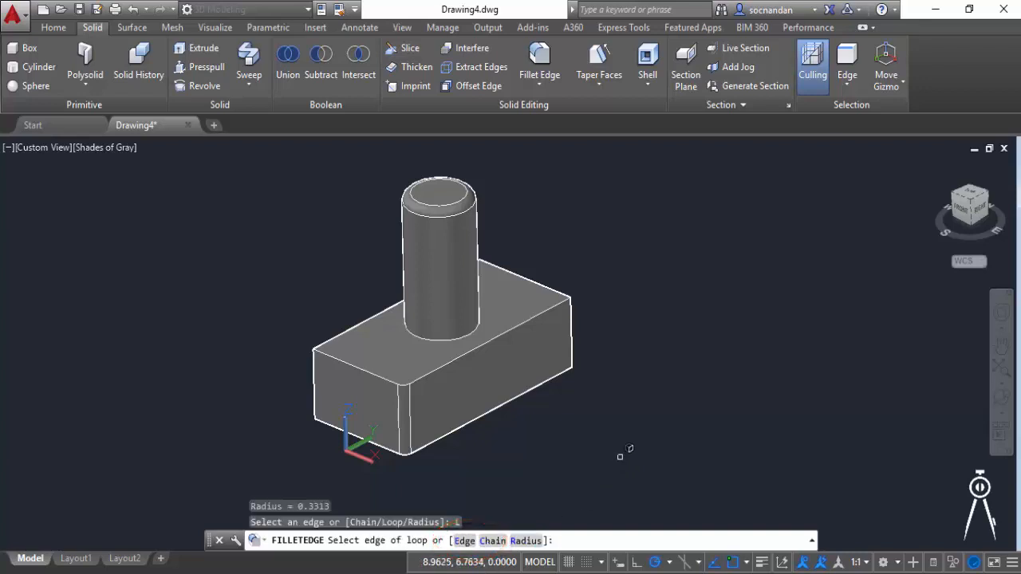
pyautogui.click(354, 352)
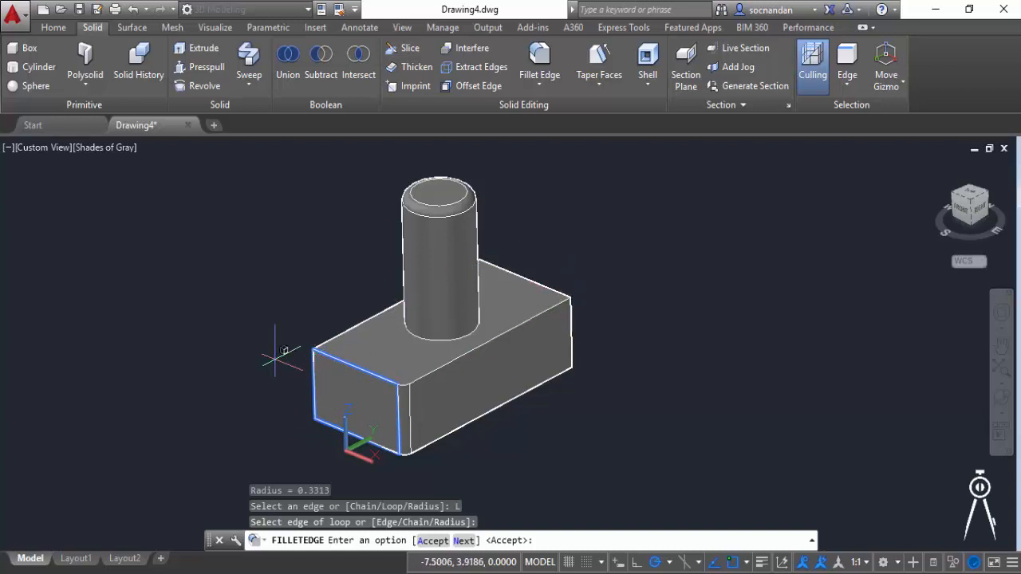
pyautogui.click(464, 540)
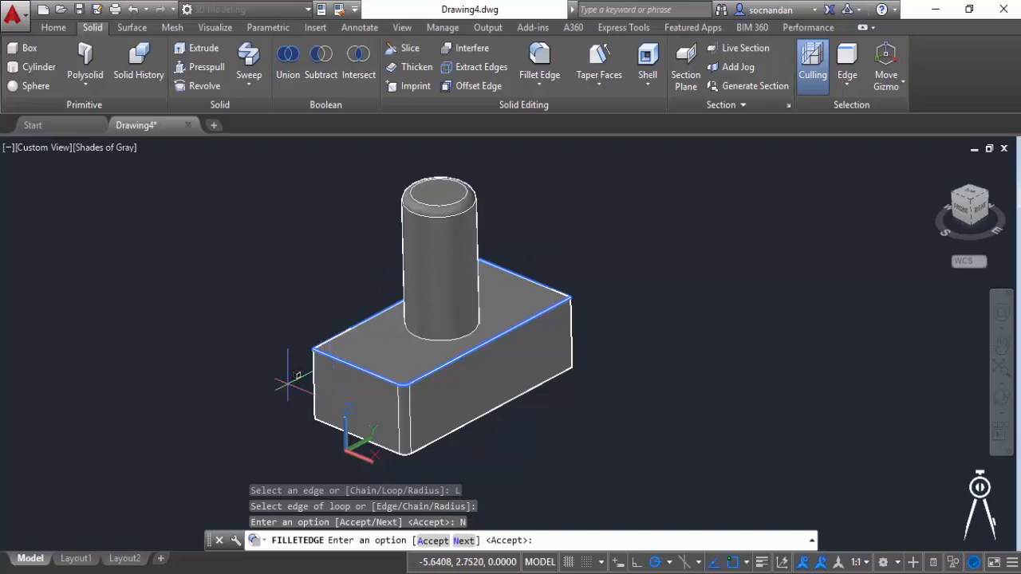
pyautogui.press('Return')
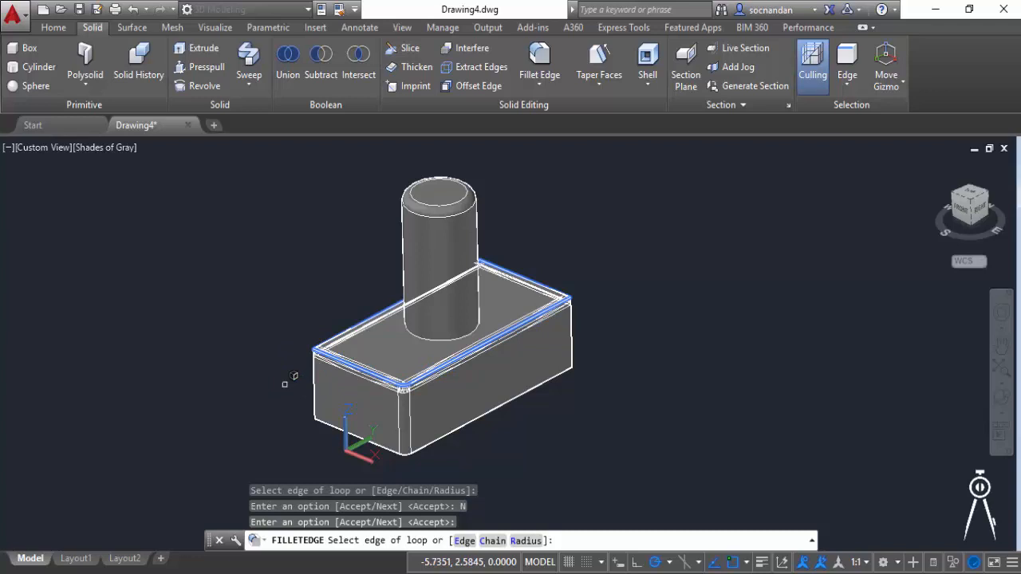
pyautogui.press('Return')
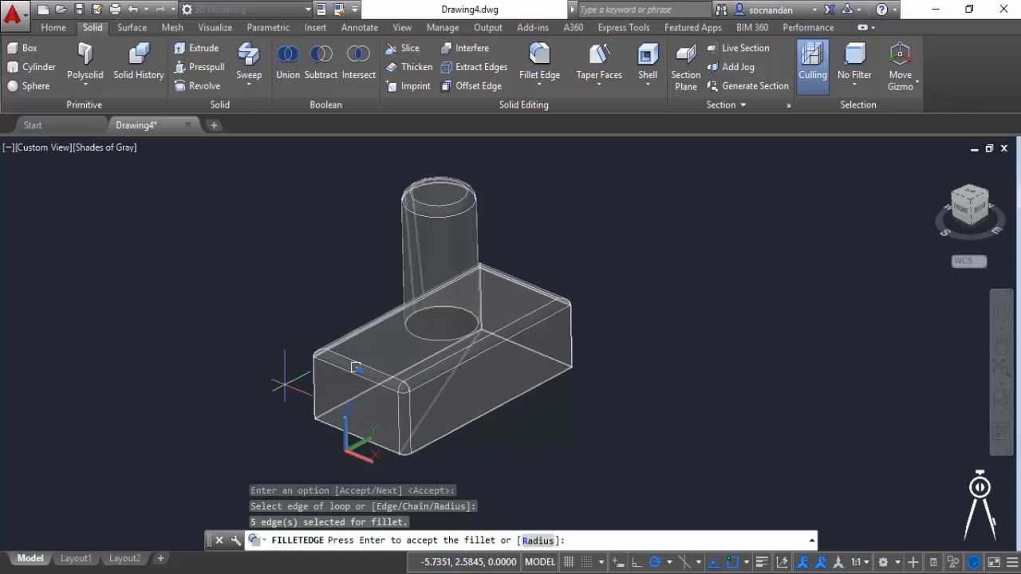
pyautogui.press('Return')
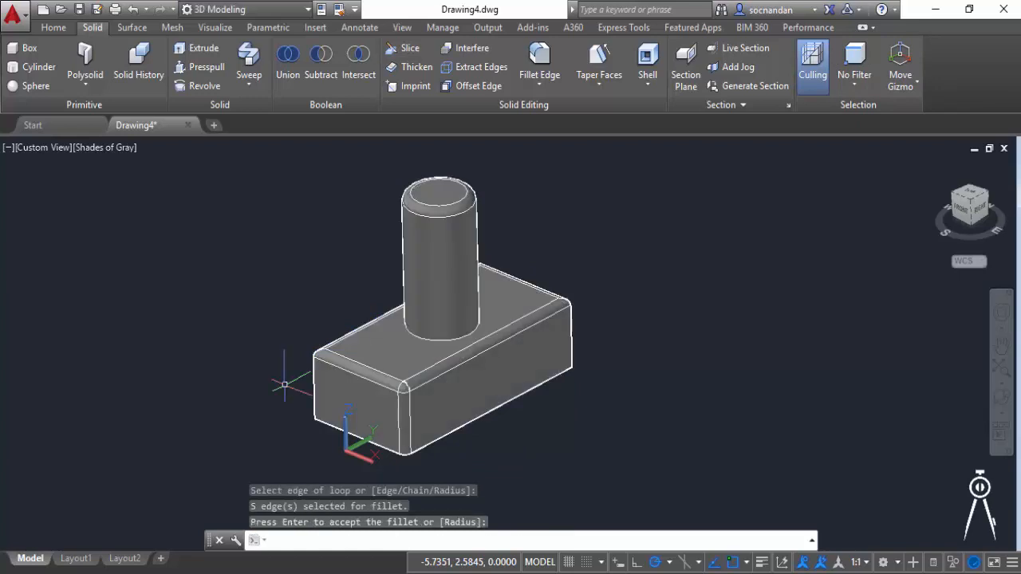
pyautogui.hotkey('ctrl', 'z')
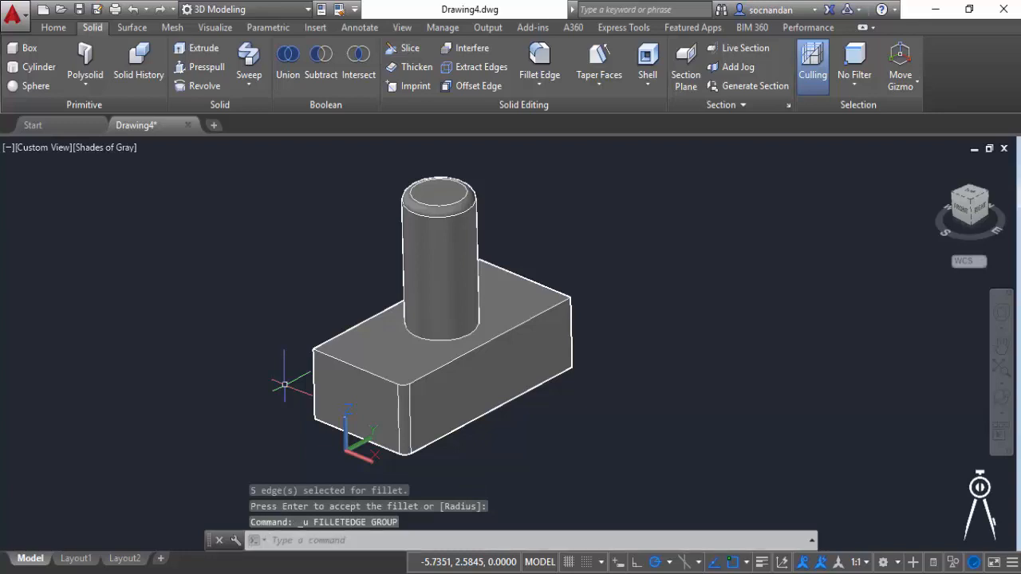
# - Fillet the tangent edges along the front and side of the box's top with the Chain option, and undo all the fillets
pyautogui.click(542, 56)
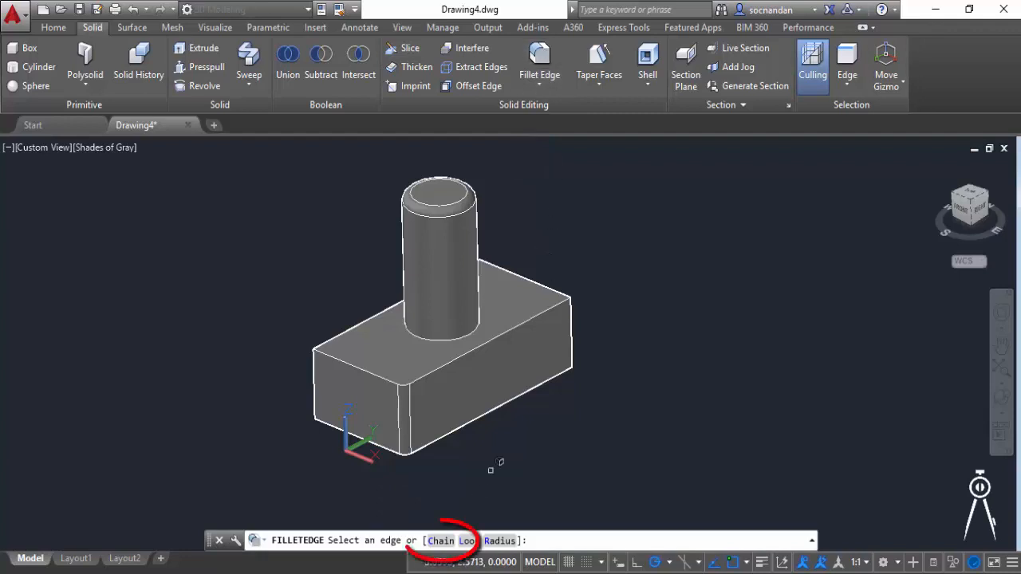
pyautogui.click(441, 542)
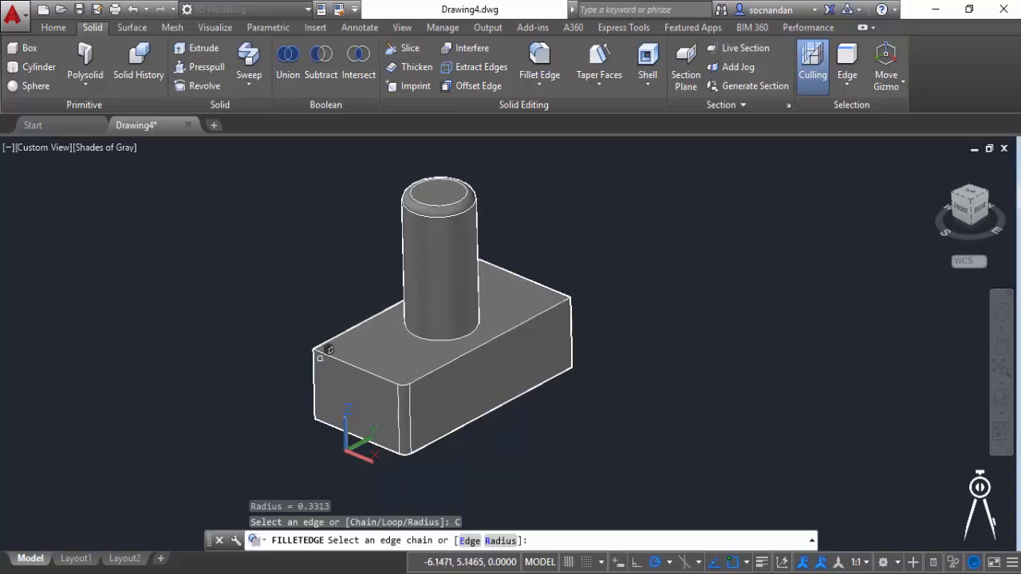
pyautogui.click(362, 356)
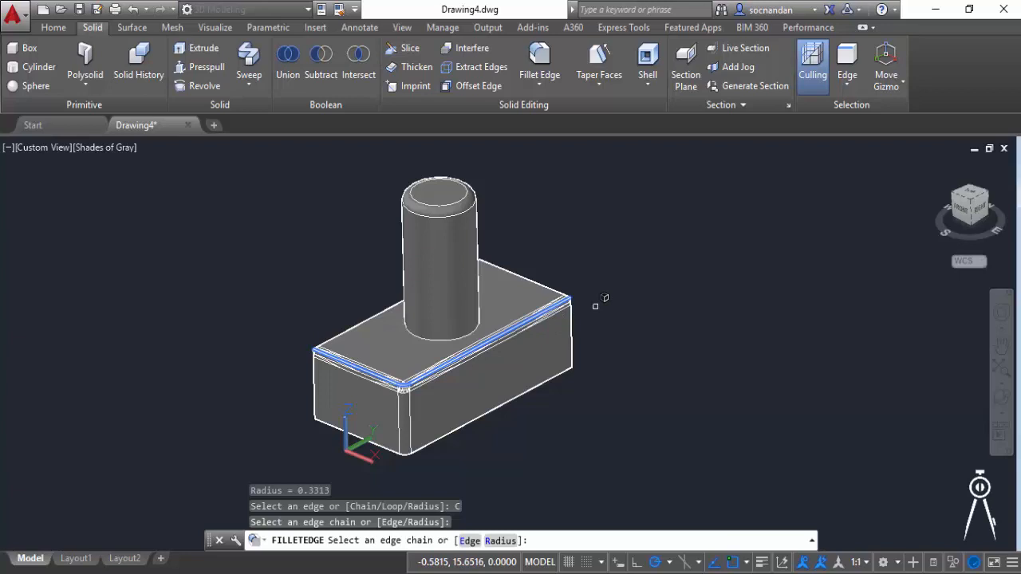
pyautogui.press('Return')
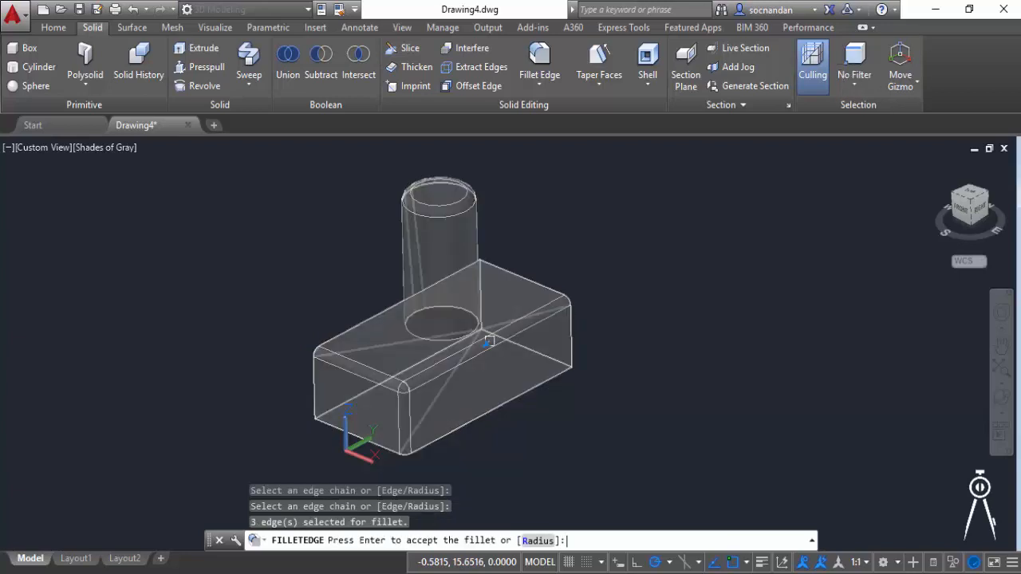
pyautogui.press('Return')
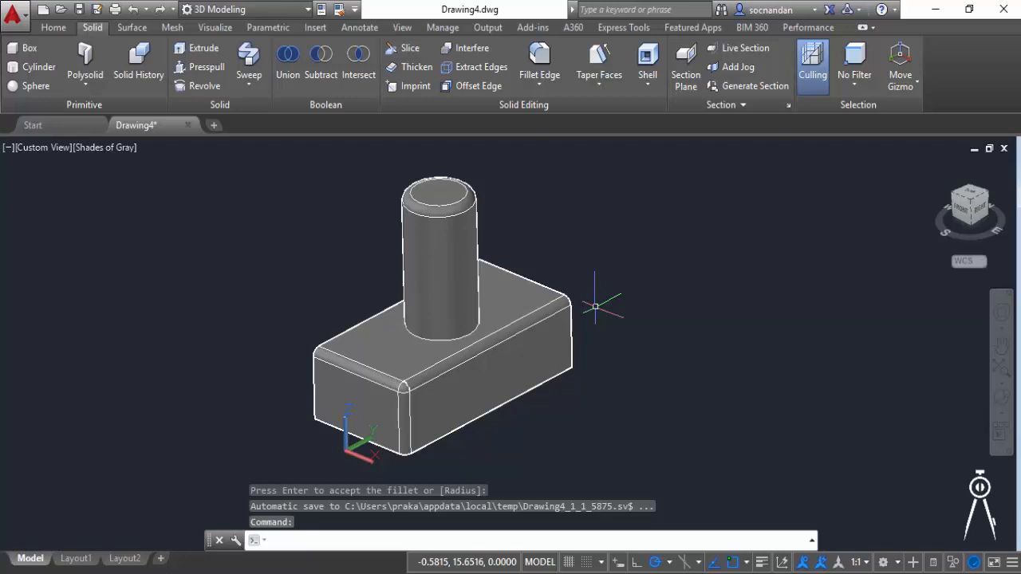
pyautogui.hotkey('ctrl', 'y')
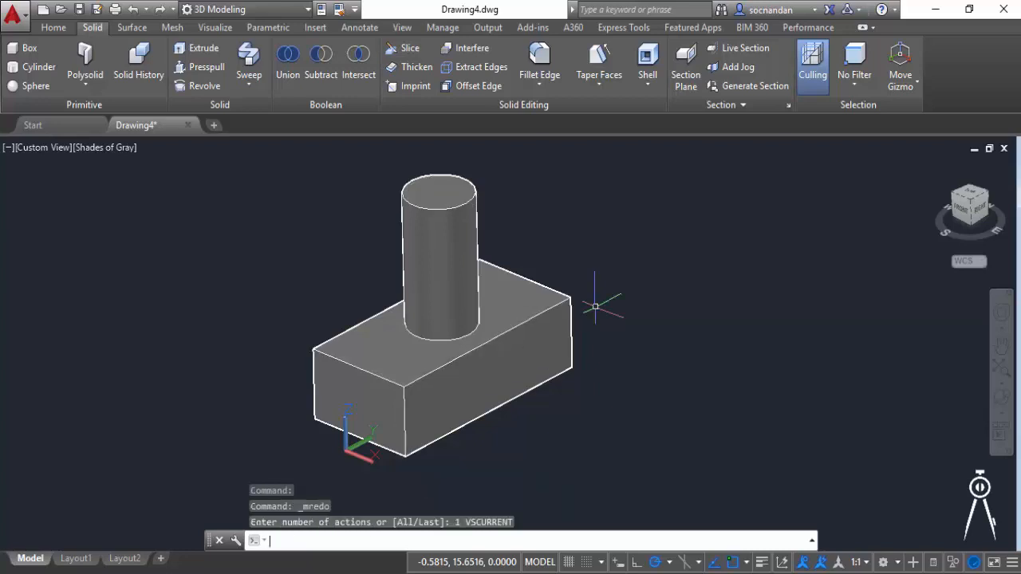
# - Chamfer the short front edge of the box's top face with Distance1 of 1 and Distance2 of 0.5
pyautogui.click(540, 85)
pyautogui.click(568, 144)
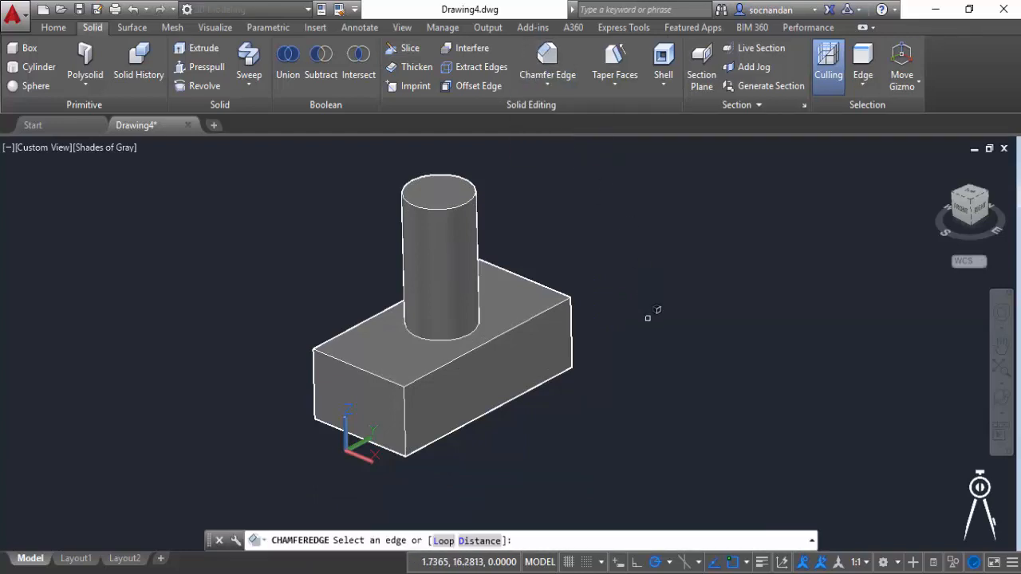
pyautogui.click(479, 541)
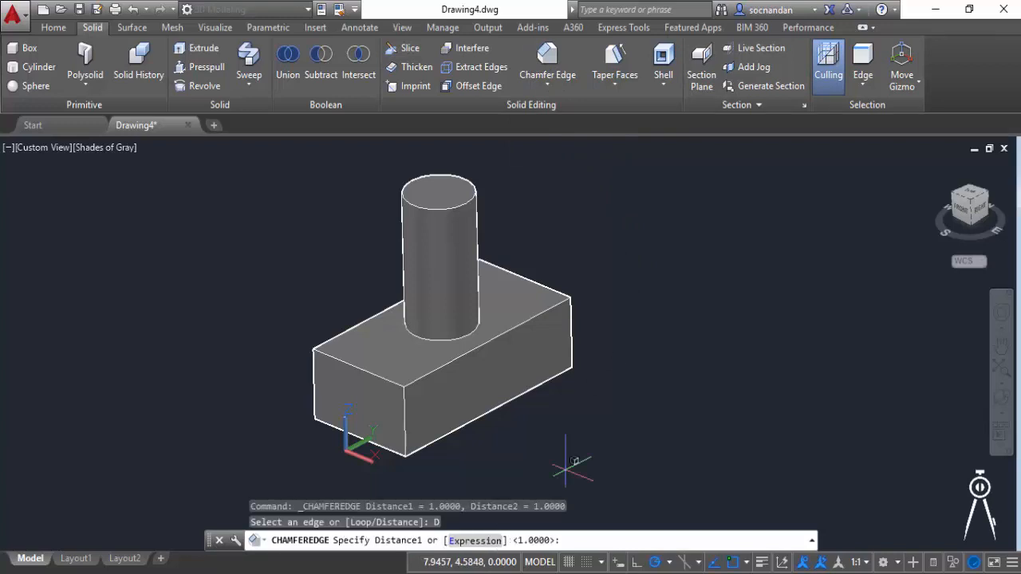
pyautogui.write('1')
pyautogui.press('Return')
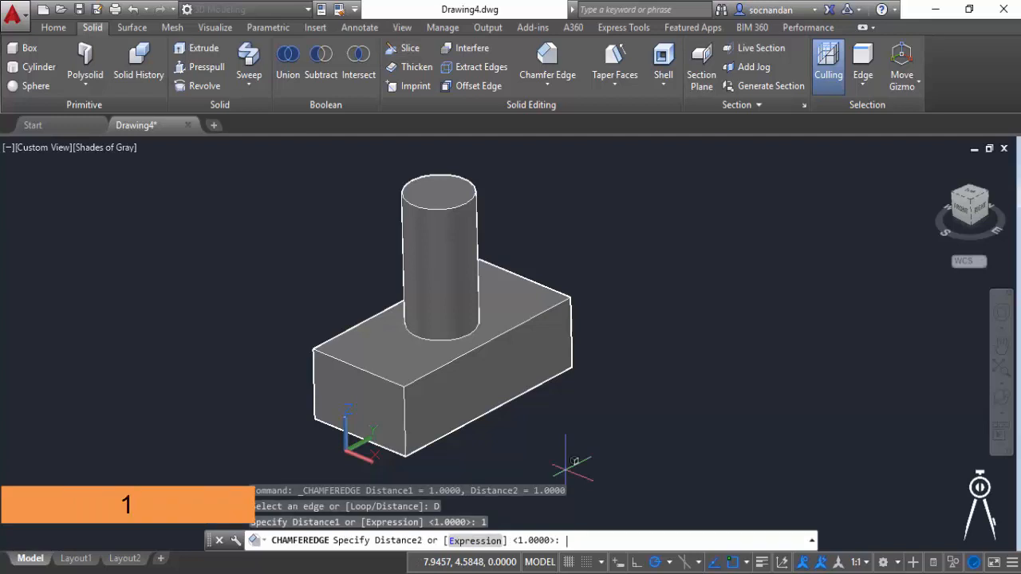
pyautogui.write('0.5')
pyautogui.press('Return')
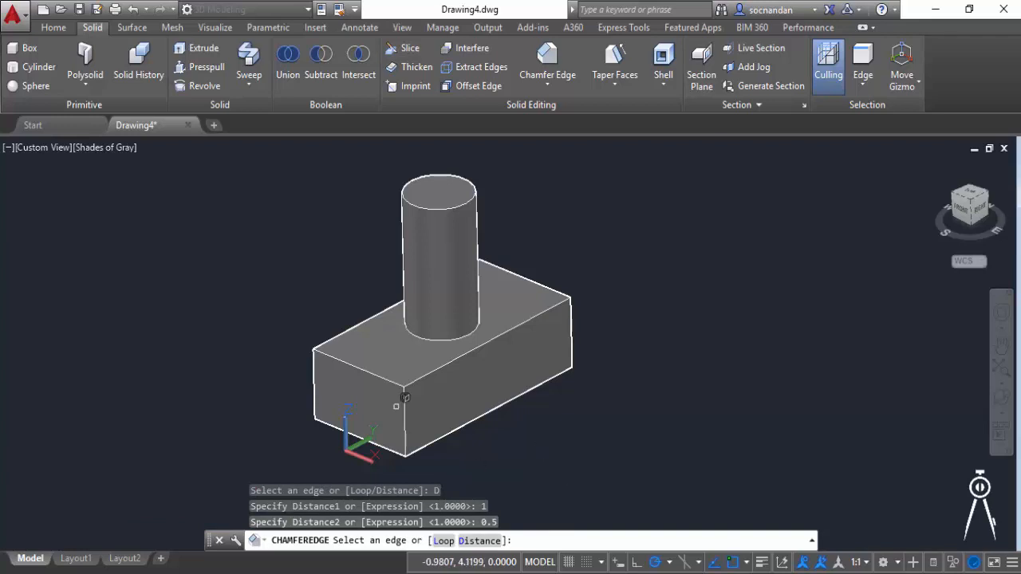
pyautogui.click(354, 366)
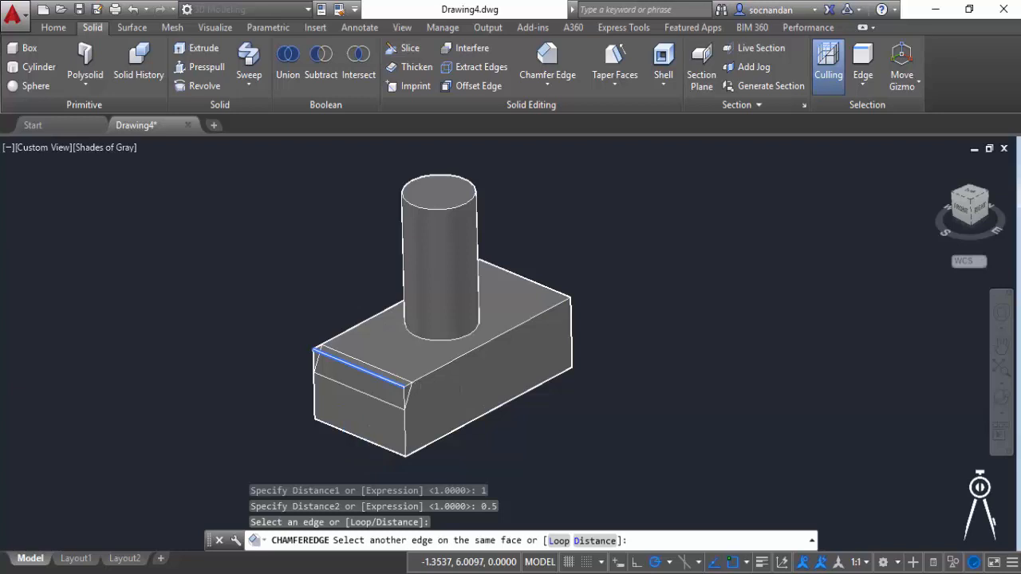
pyautogui.scroll(5, 423, 390)
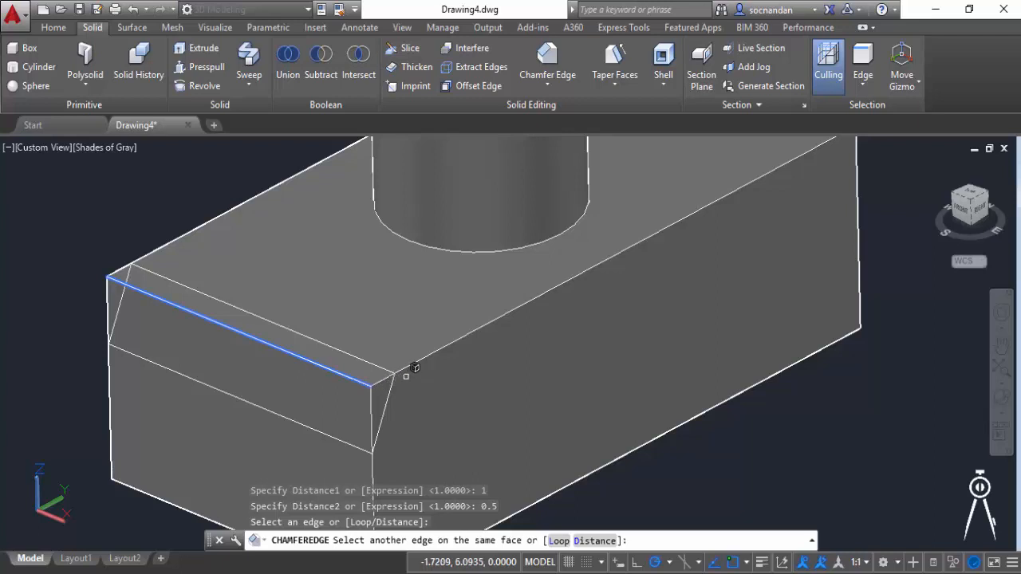
pyautogui.press('Return')
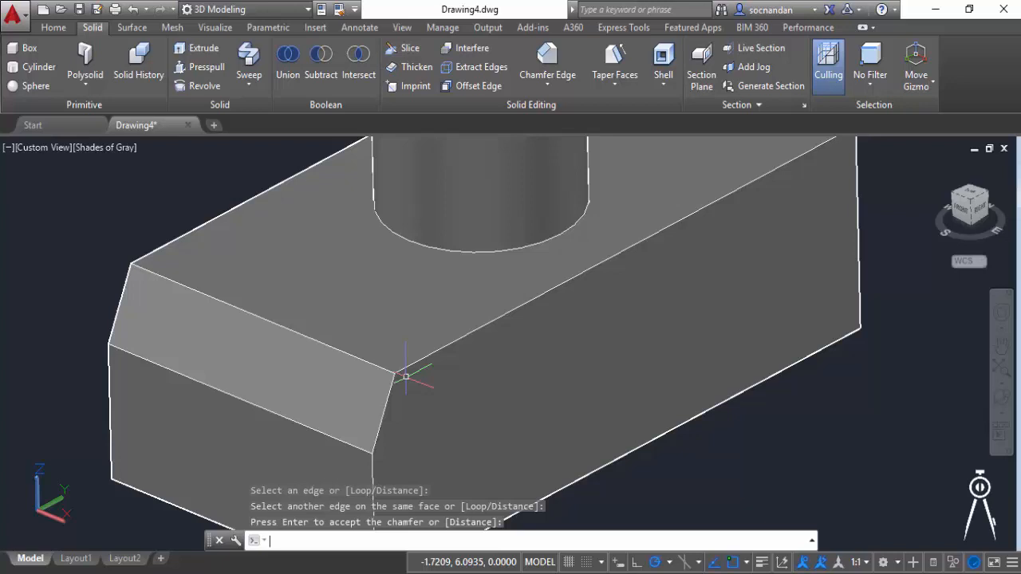
# - Apply Chamfer Edge to the long side edge of the box's top face with Distance1 of 1 and Distance2 of 1
pyautogui.scroll(-3, 406, 375)
pyautogui.press('Return')
pyautogui.click(554, 69)
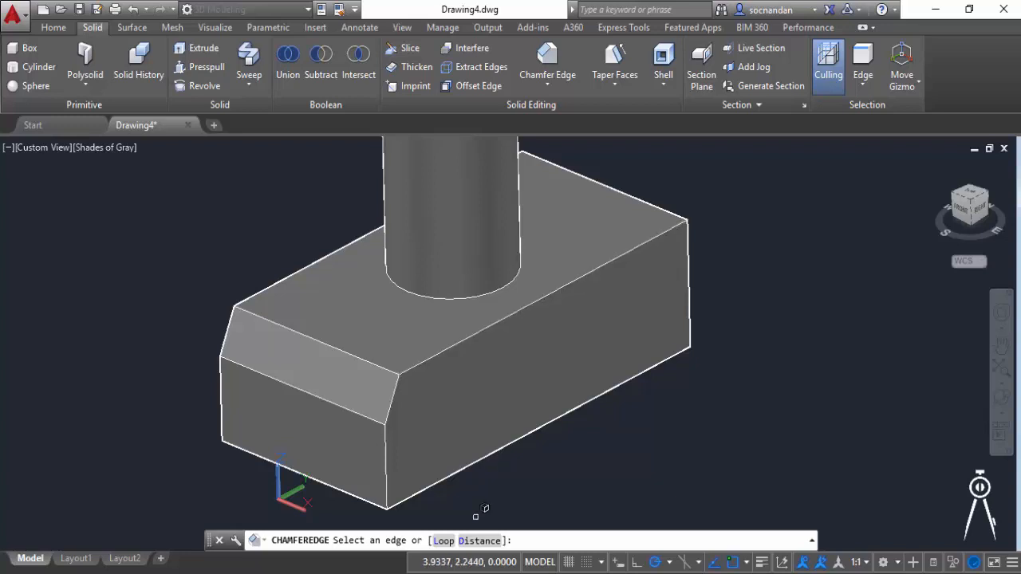
pyautogui.click(478, 541)
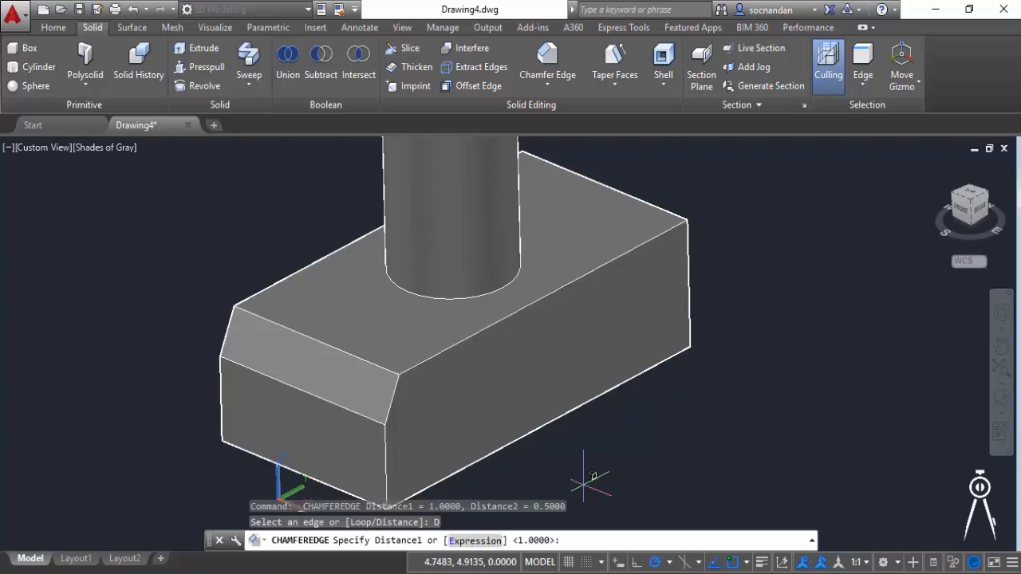
pyautogui.write('1')
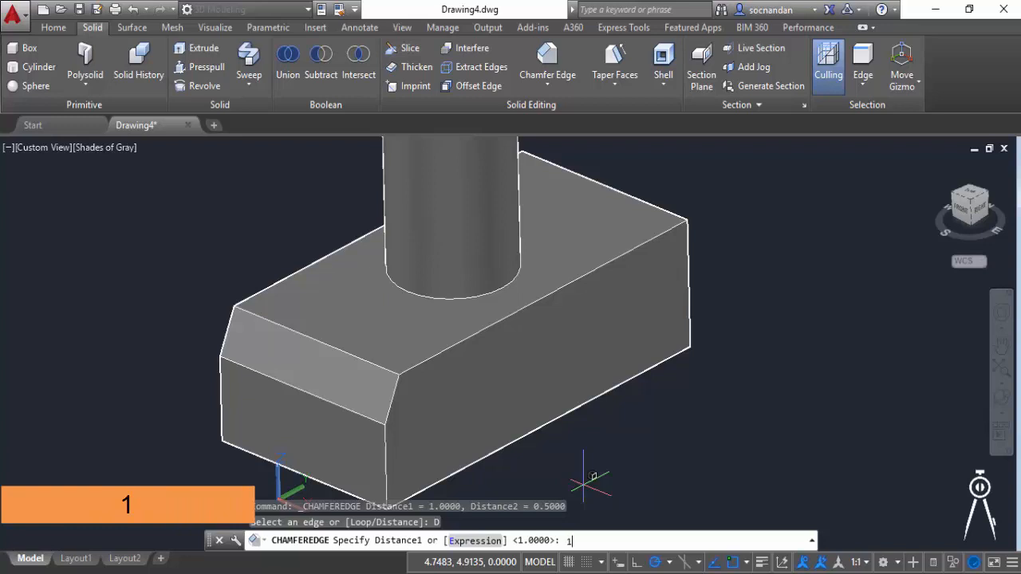
pyautogui.press('Return')
pyautogui.write('1')
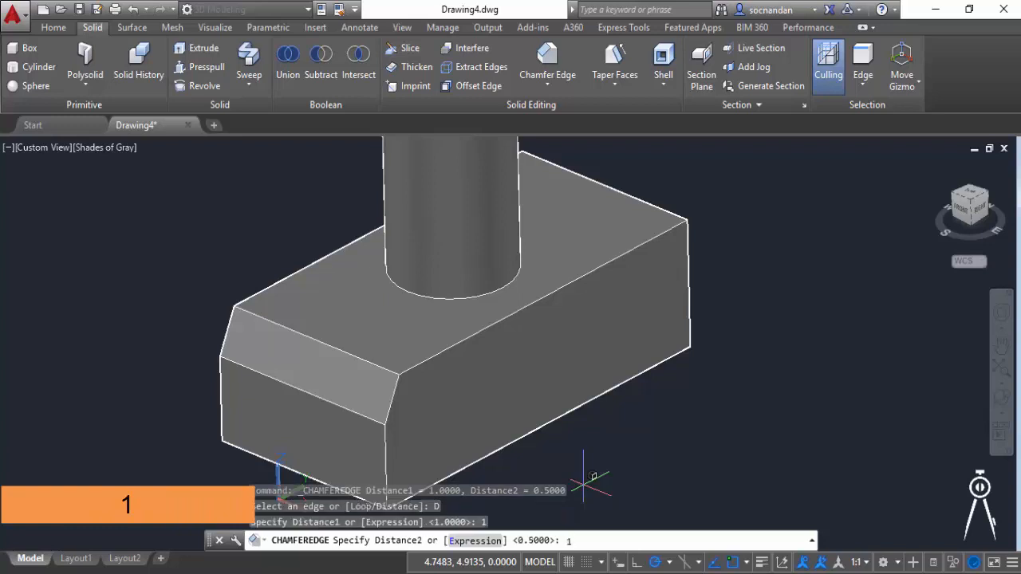
pyautogui.press('Return')
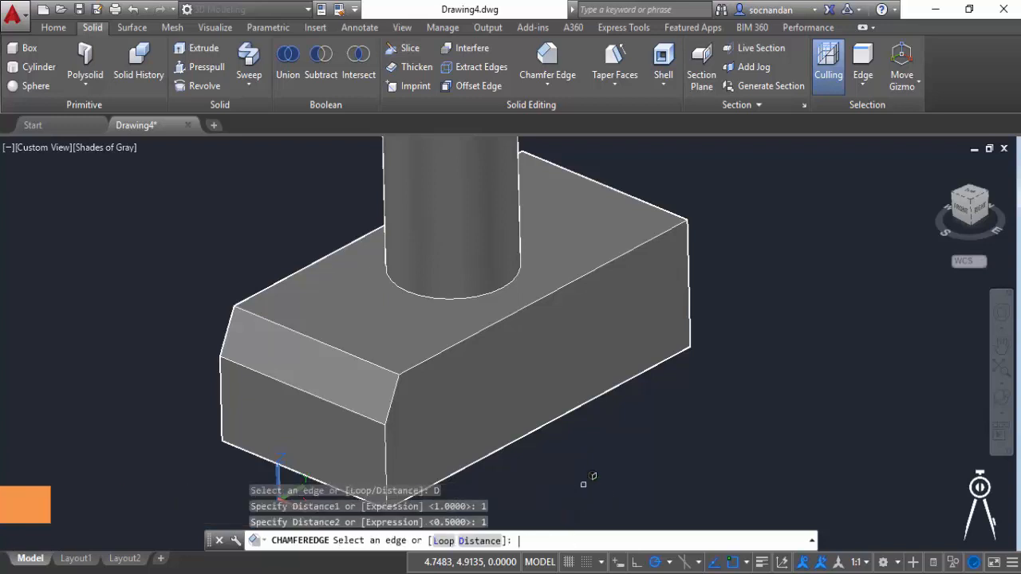
pyautogui.click(468, 334)
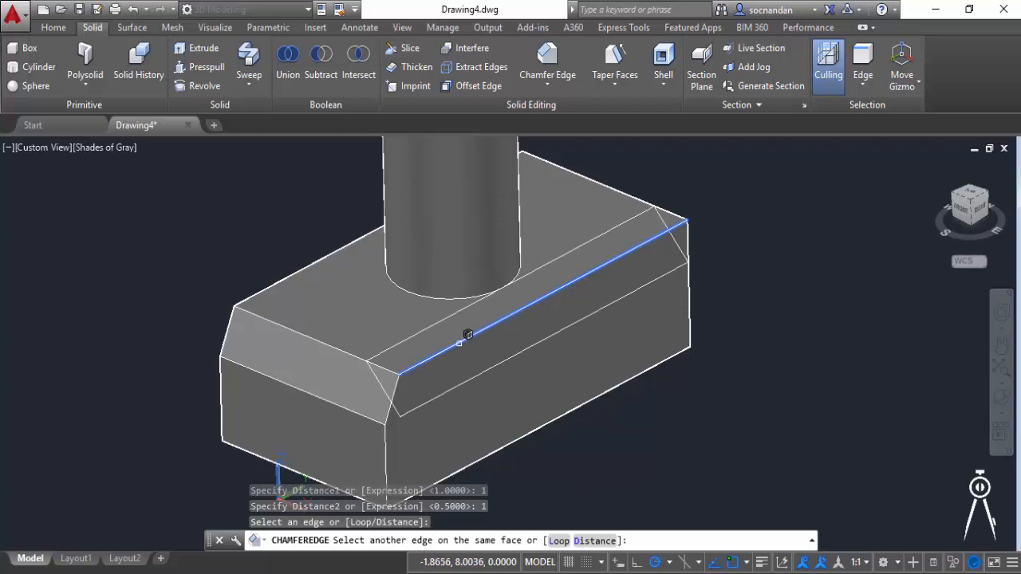
pyautogui.press('Return')
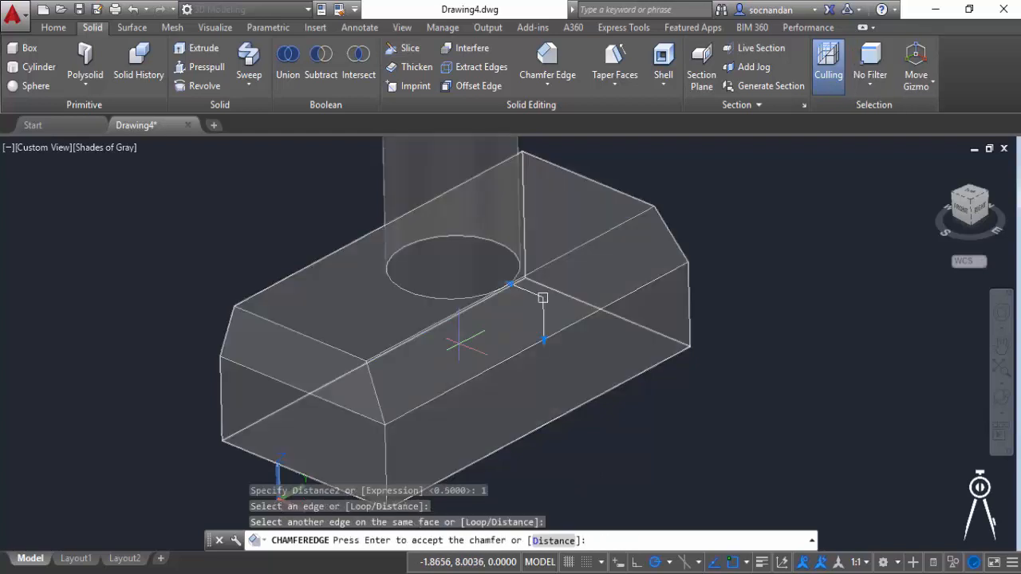
# - Adjust both distances of the long-edge chamfer freehand to about 0.75 and 0.68, and accept the chamfer
pyautogui.click(543, 340)
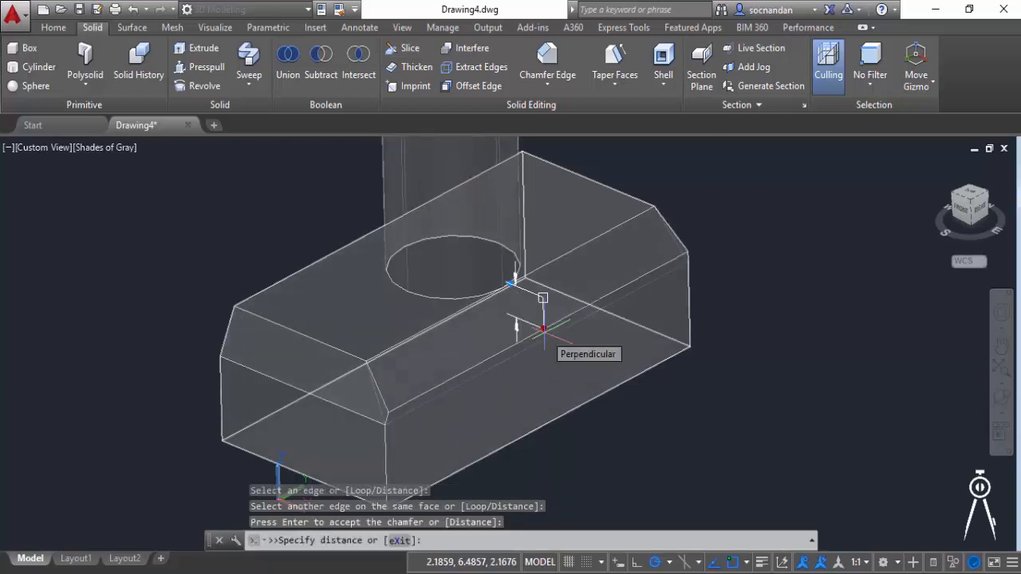
pyautogui.click(544, 328)
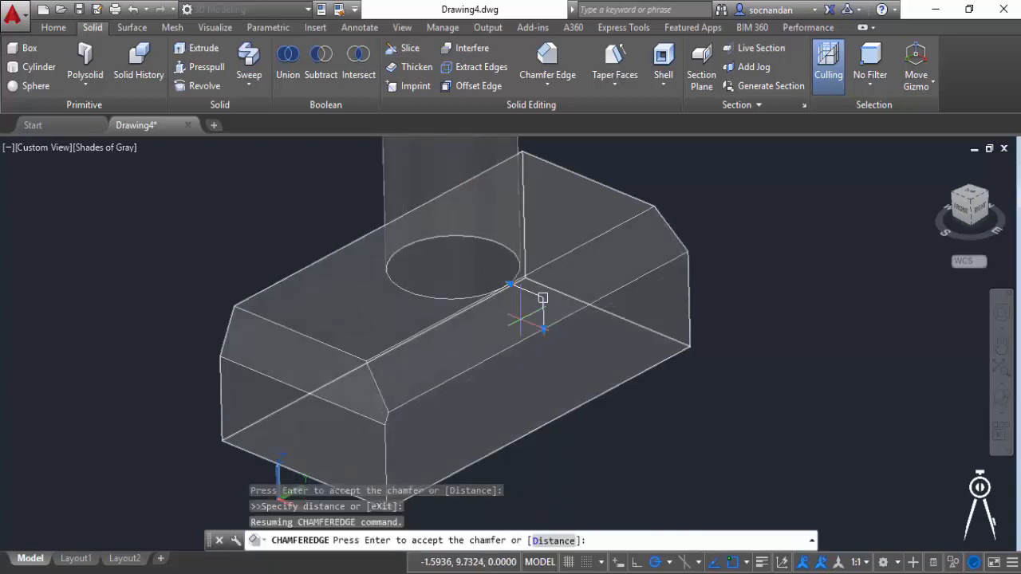
pyautogui.click(510, 284)
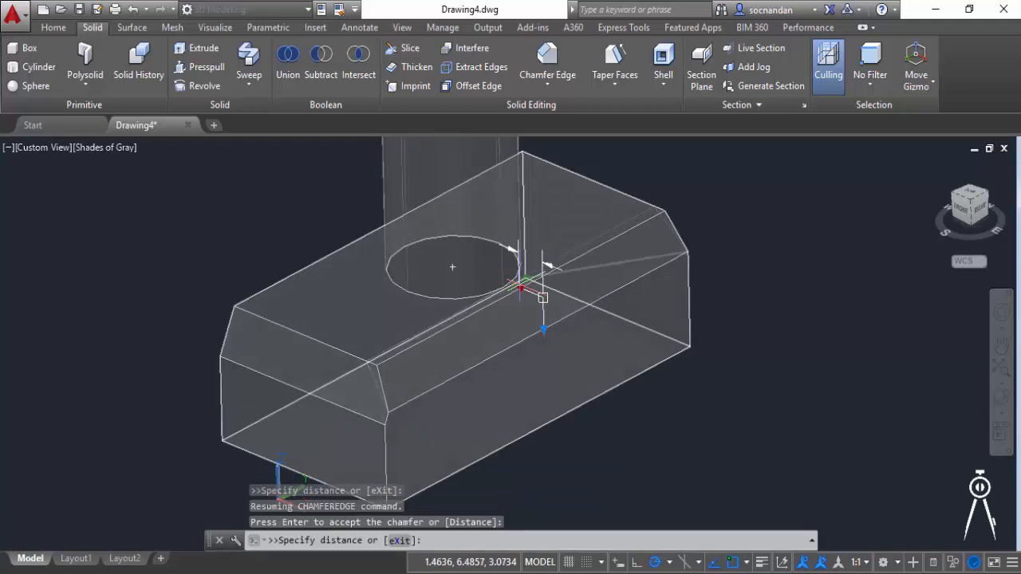
pyautogui.click(521, 290)
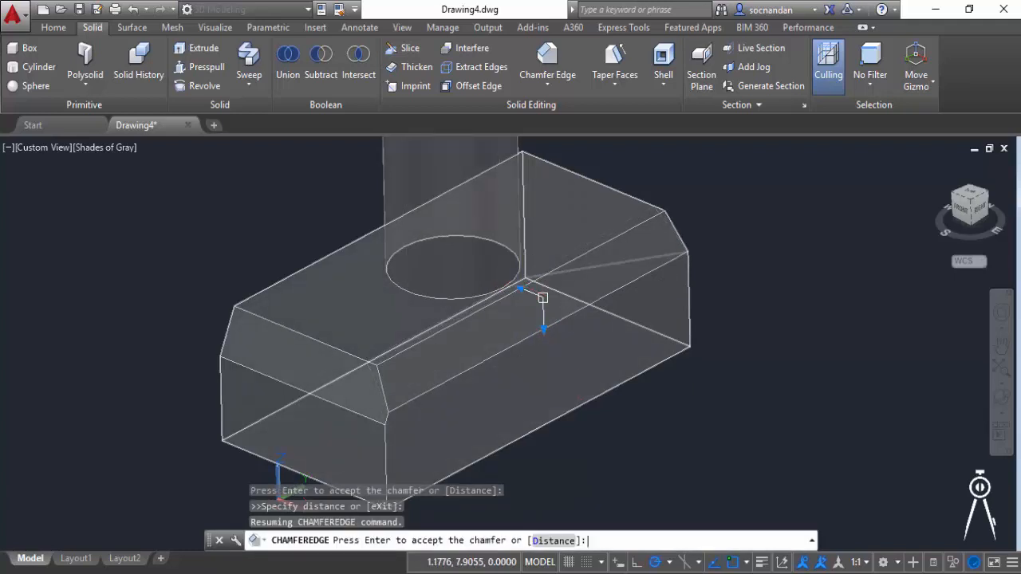
pyautogui.press('Return')
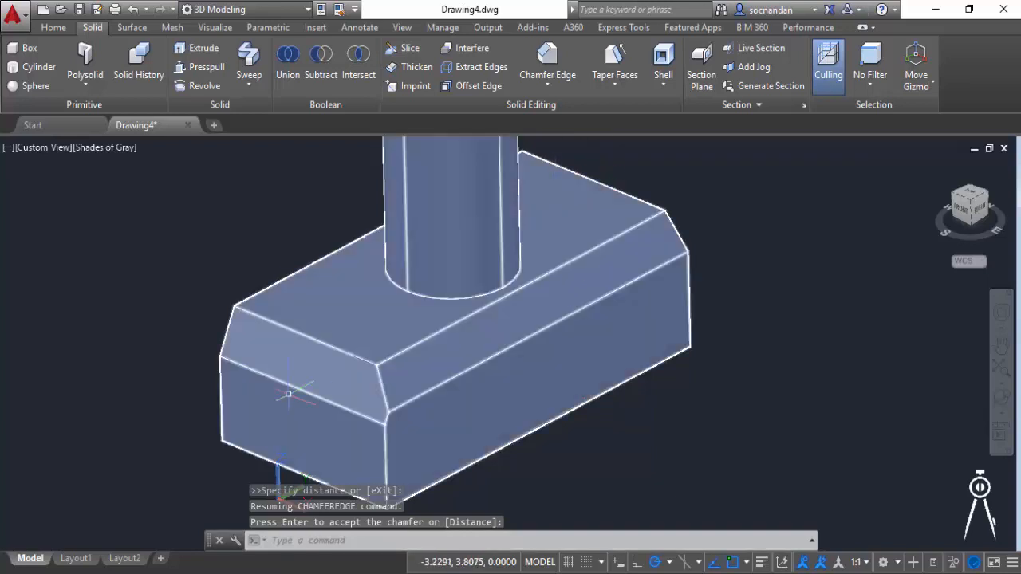
# - Chamfer the loop of edges around the box's short front face with the Loop option and the current distances
pyautogui.click(553, 75)
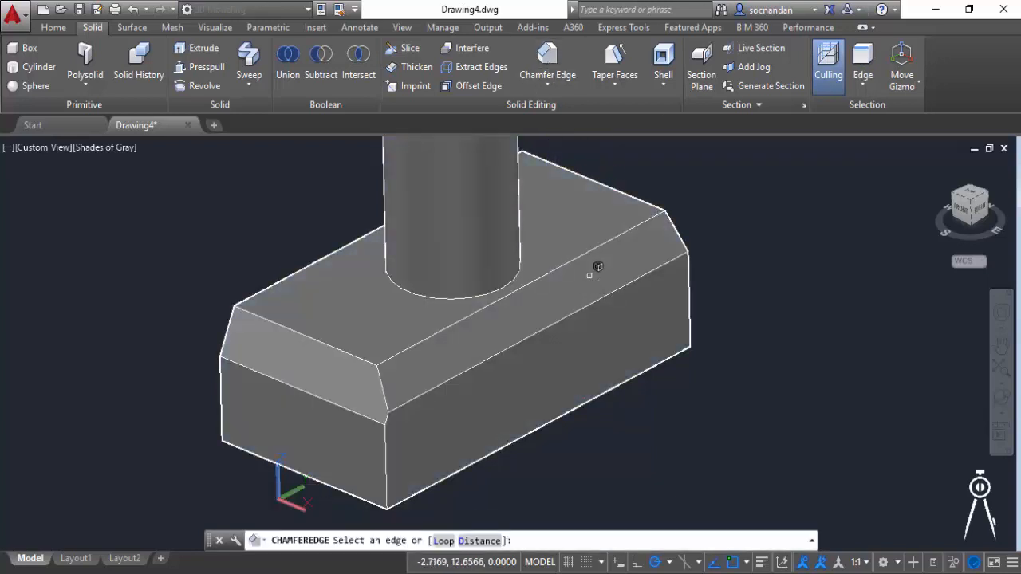
pyautogui.click(445, 542)
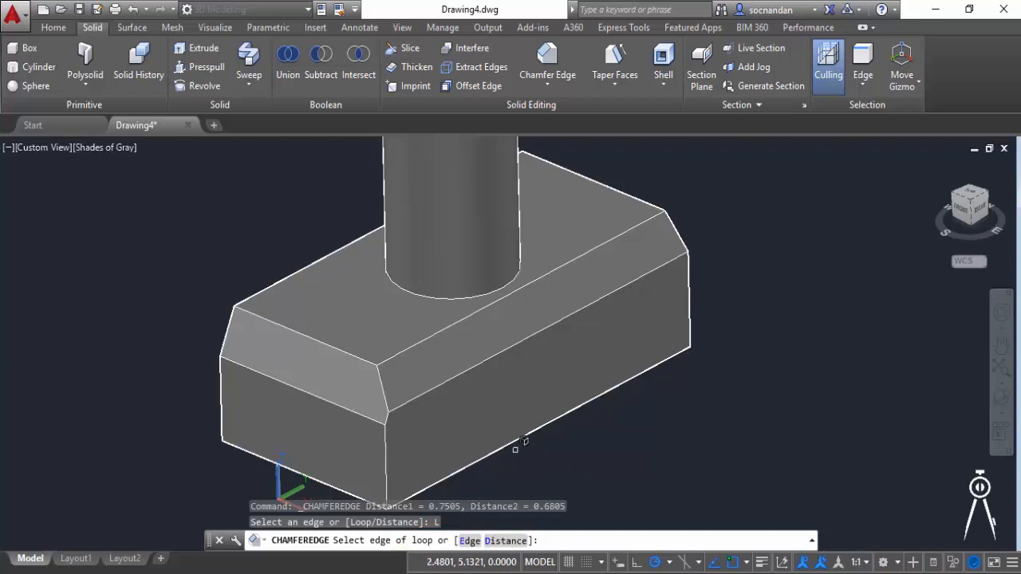
pyautogui.click(248, 439)
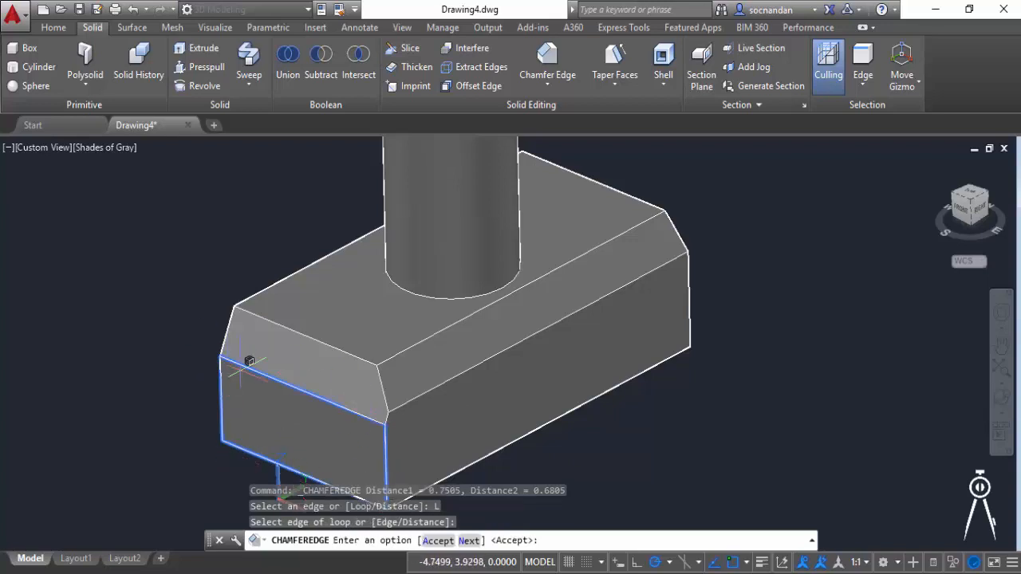
pyautogui.moveTo(292, 415); pyautogui.dragTo(267, 367, button='middle')
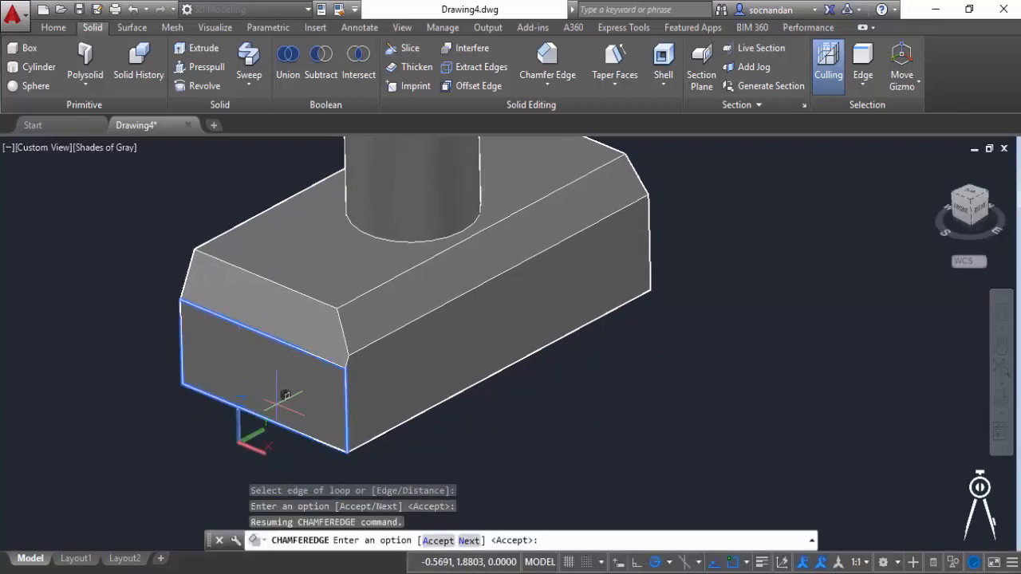
pyautogui.press('Return')
pyautogui.press('Return')
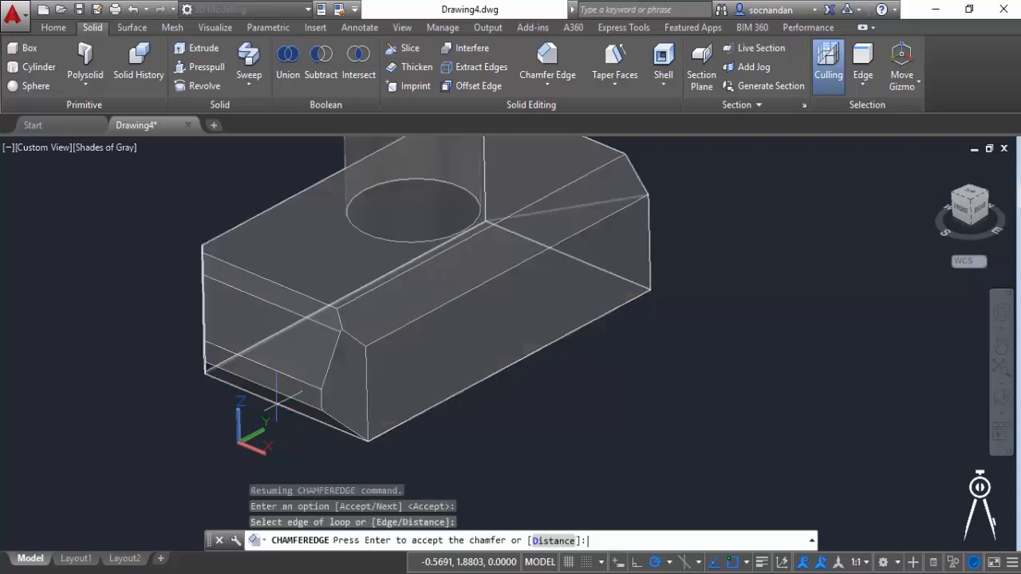
pyautogui.press('Return')
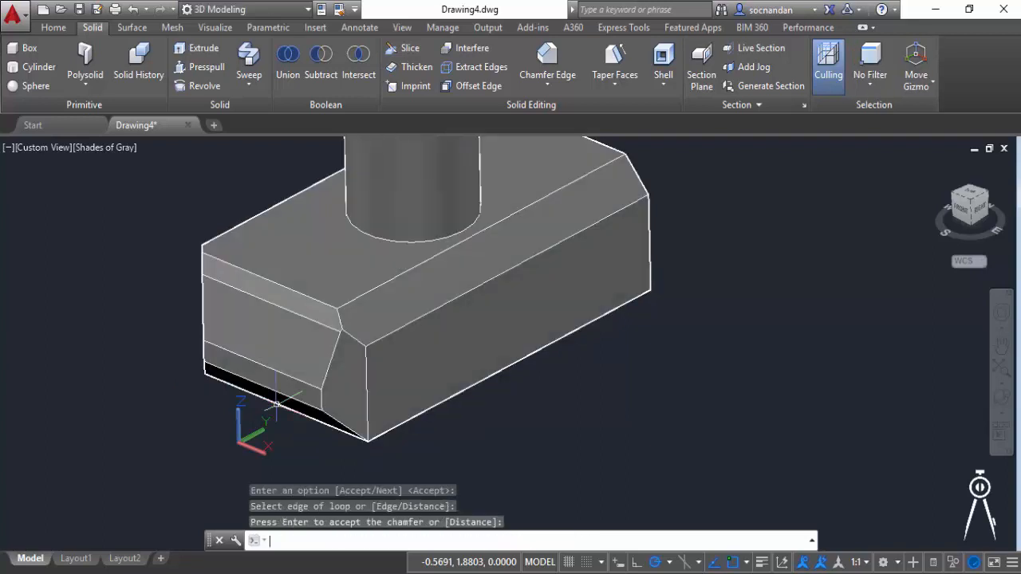
# - Orbit the solid to examine the chamfered front face, the long chamfer and the cylinder
pyautogui.click(1002, 396)
pyautogui.moveTo(426, 372); pyautogui.dragTo(356, 344)
pyautogui.moveTo(554, 260); pyautogui.dragTo(547, 266)
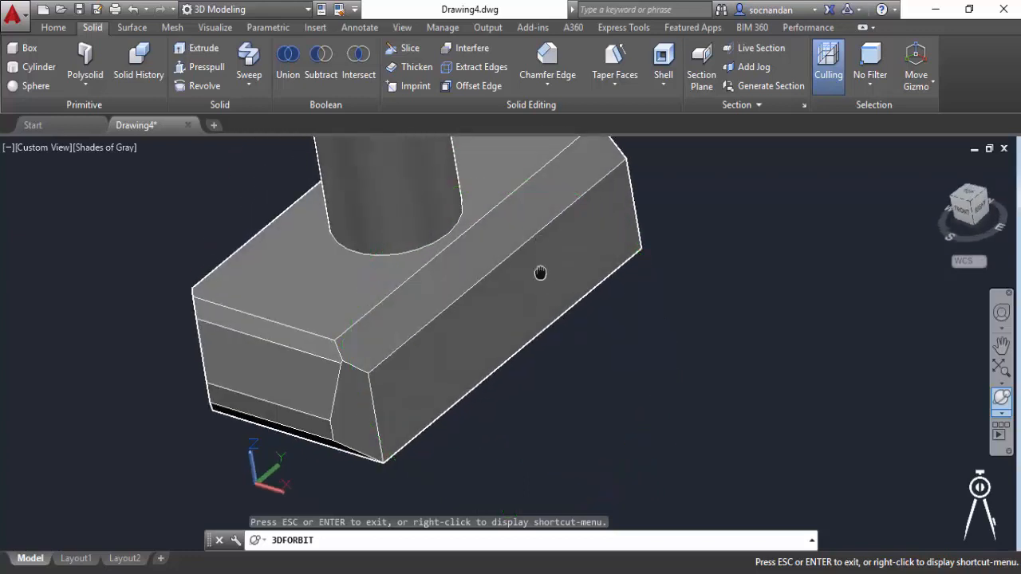
pyautogui.moveTo(540, 248); pyautogui.dragTo(547, 340, button='middle')
pyautogui.scroll(-2, 544, 291)
pyautogui.rightClick(620, 209)
pyautogui.click(652, 218)
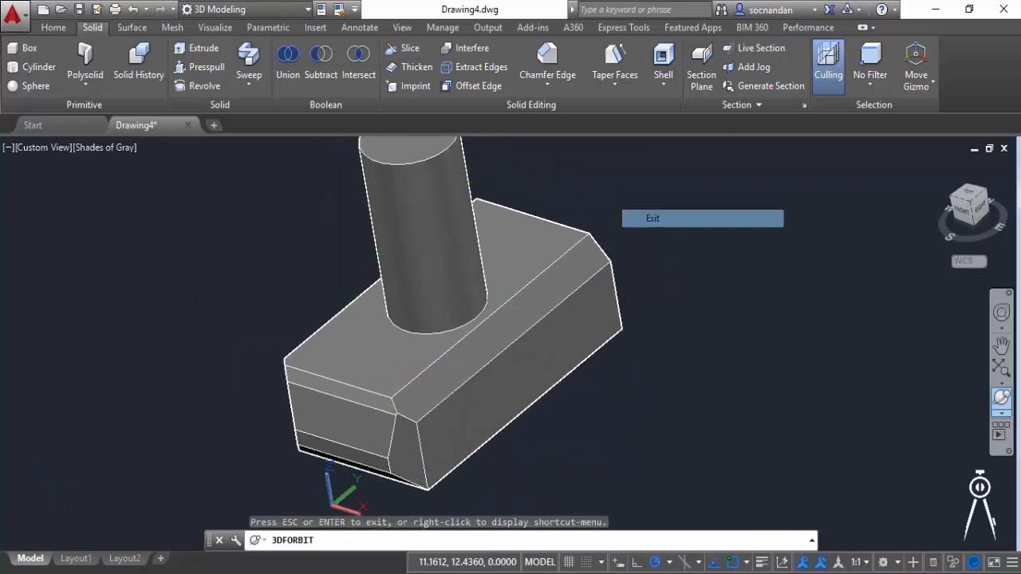
pyautogui.moveTo(527, 298); pyautogui.dragTo(540, 351, button='middle')
pyautogui.press('Escape')
pyautogui.click(504, 226)
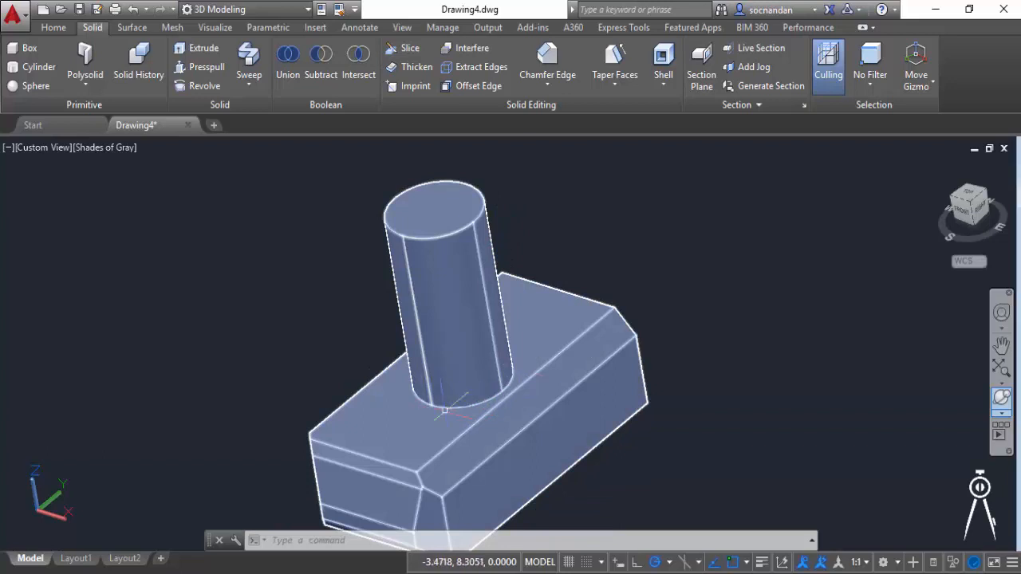
pyautogui.press('Escape')
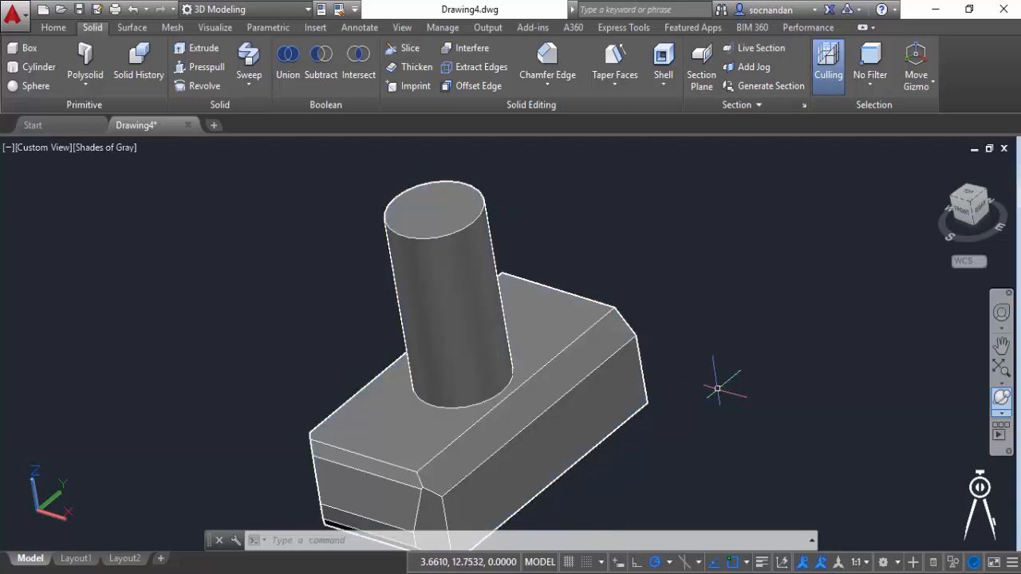
# - Undo the view changes and all the chamfers on the box
pyautogui.hotkey('ctrl', 'z')
pyautogui.hotkey('ctrl', 'z')
pyautogui.hotkey('ctrl', 'z')
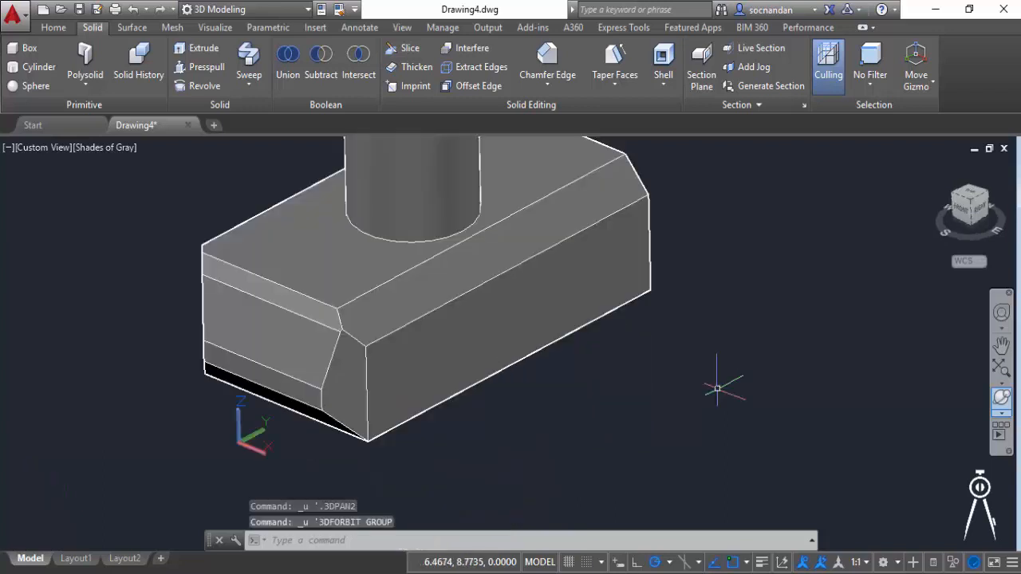
pyautogui.hotkey('ctrl', 'z')
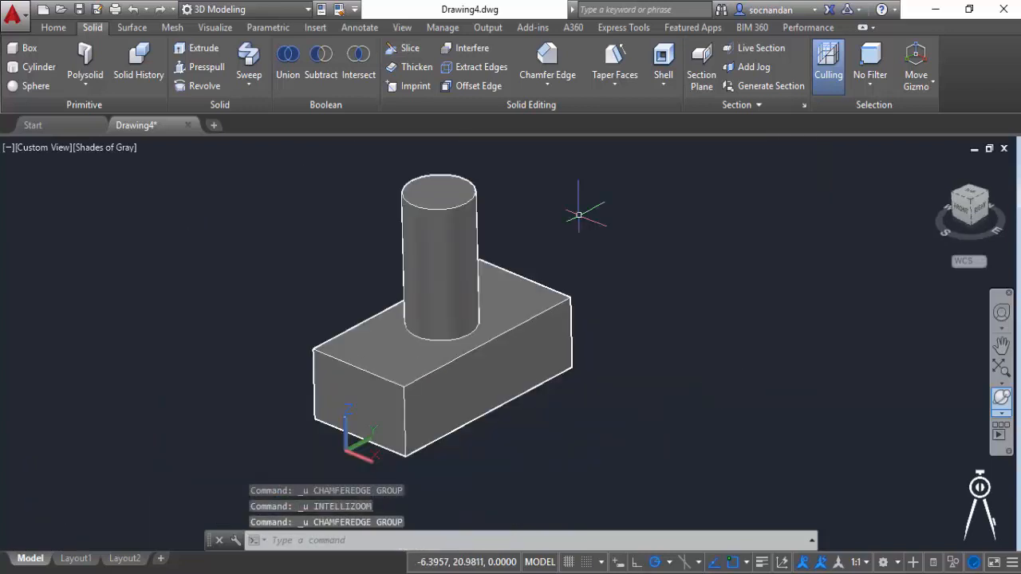
# - Chamfer the circular edge where the cylinder meets the box with both distances at 0.5, and undo that chamfer
pyautogui.click(547, 62)
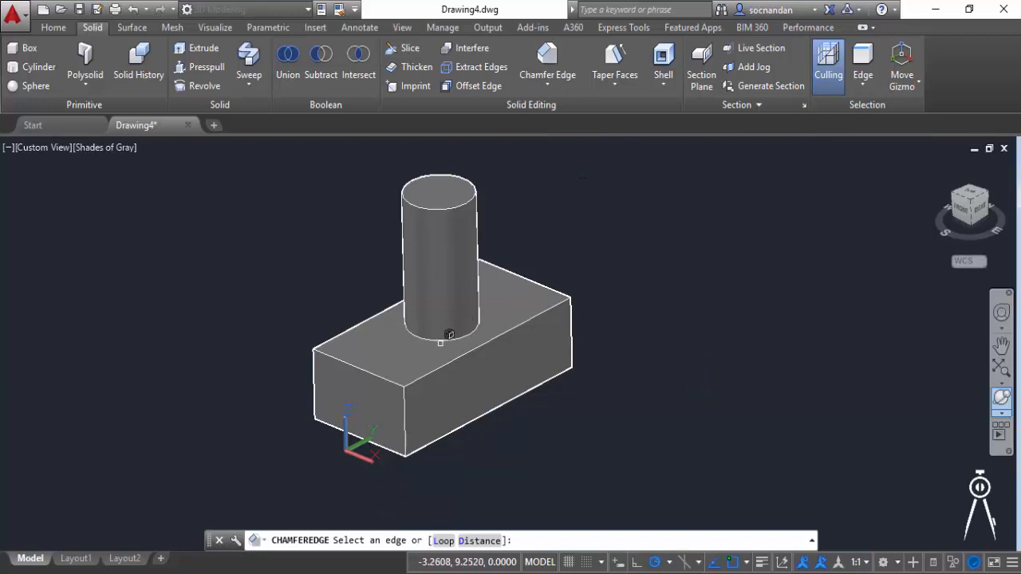
pyautogui.click(479, 541)
pyautogui.write('0.5')
pyautogui.press('Return')
pyautogui.write('0')
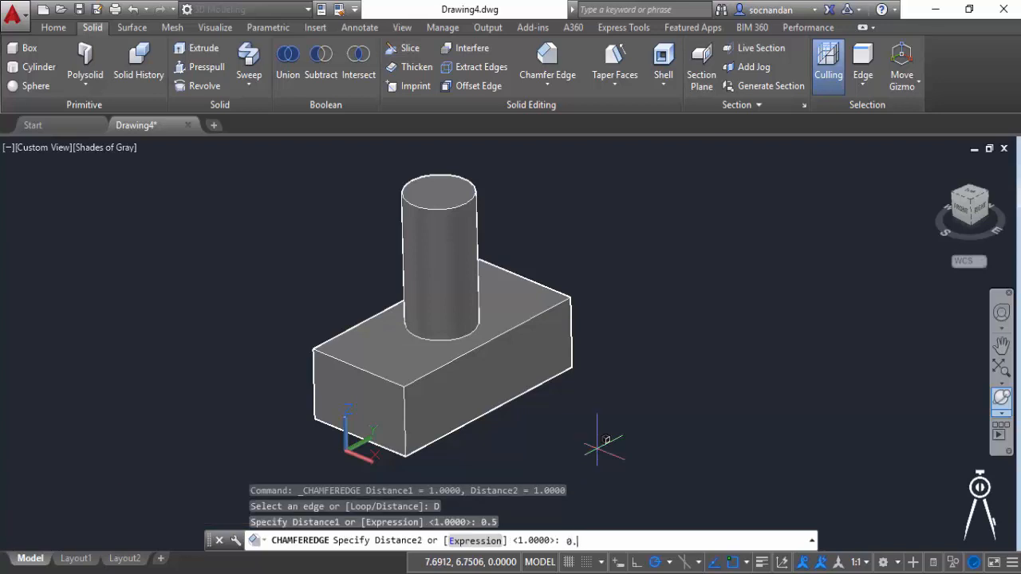
pyautogui.press('Return')
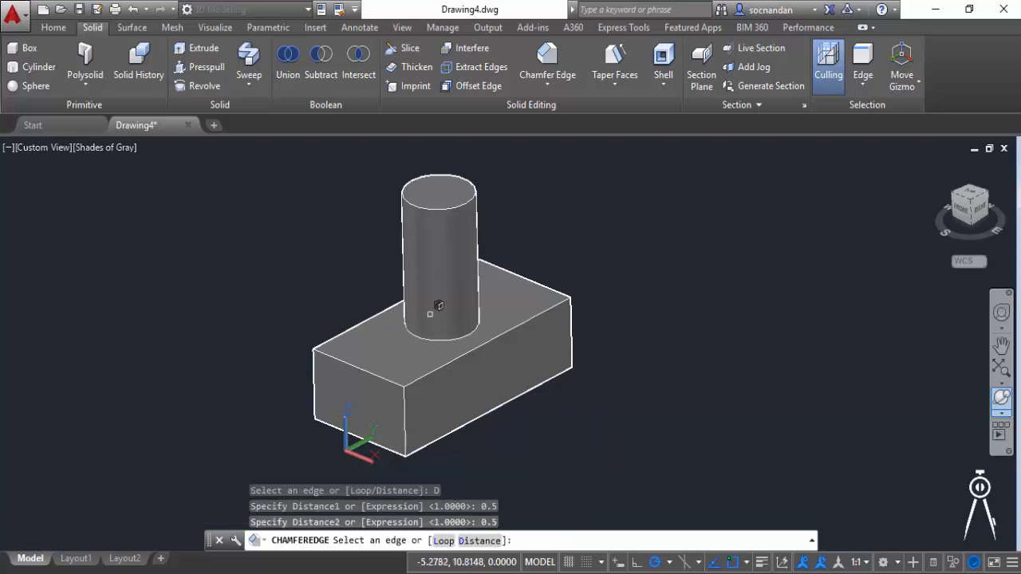
pyautogui.click(451, 332)
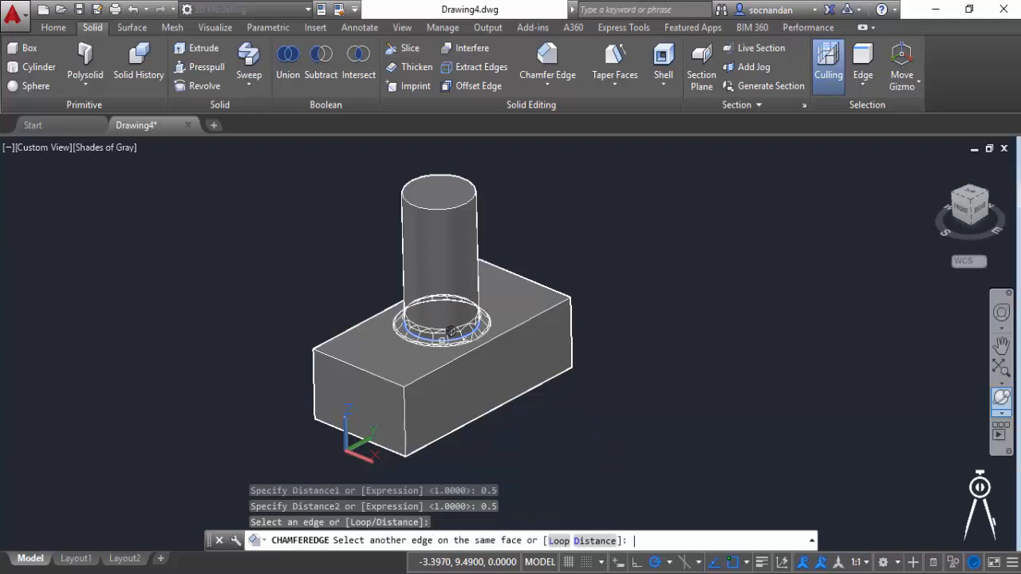
pyautogui.press('Return')
pyautogui.press('Return')
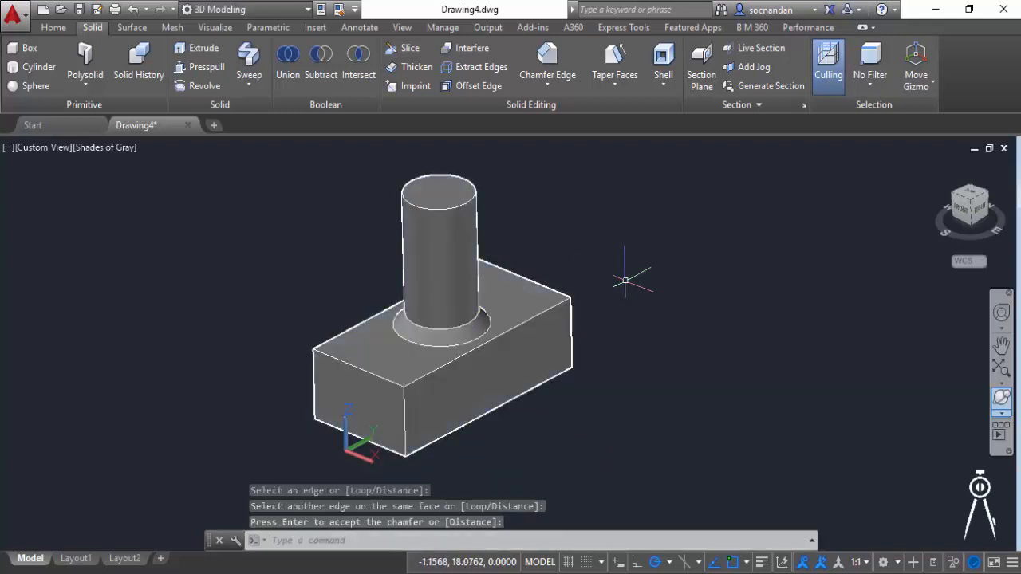
pyautogui.hotkey('ctrl', 'z')
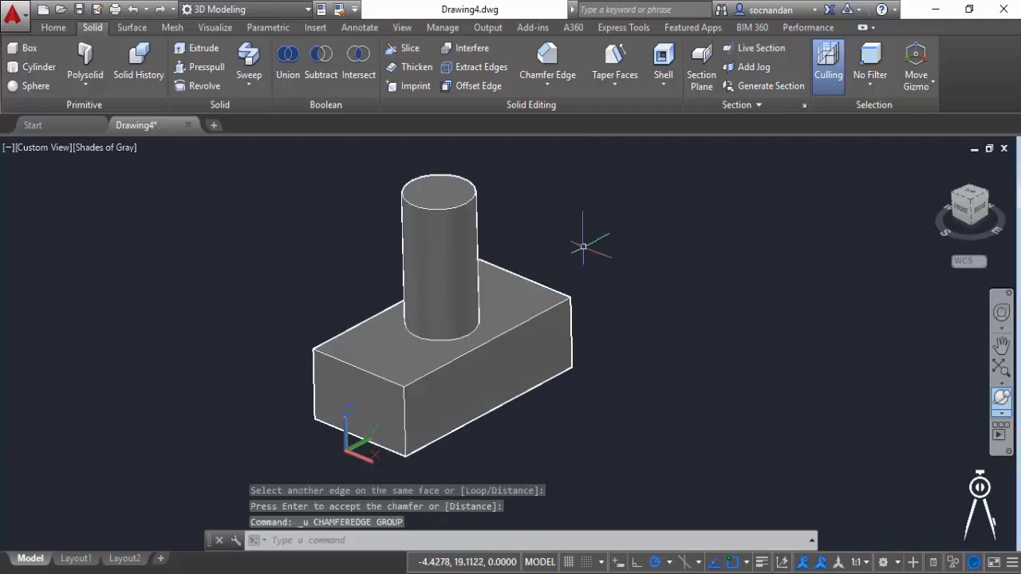
# - Fillet the circular edge where the cylinder meets the box with a radius of 0.5
pyautogui.click(557, 81)
pyautogui.click(569, 115)
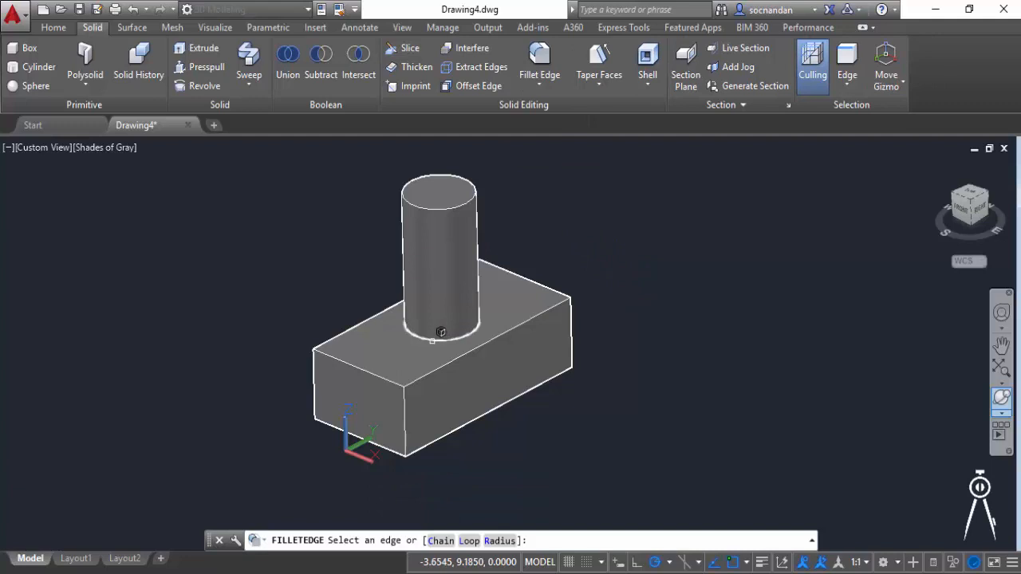
pyautogui.write('r')
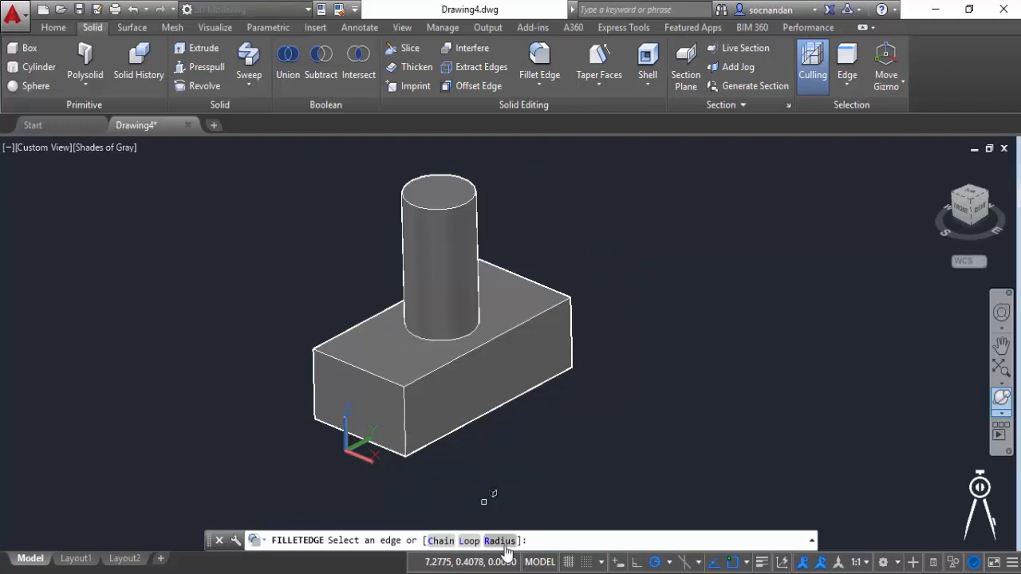
pyautogui.press('Return')
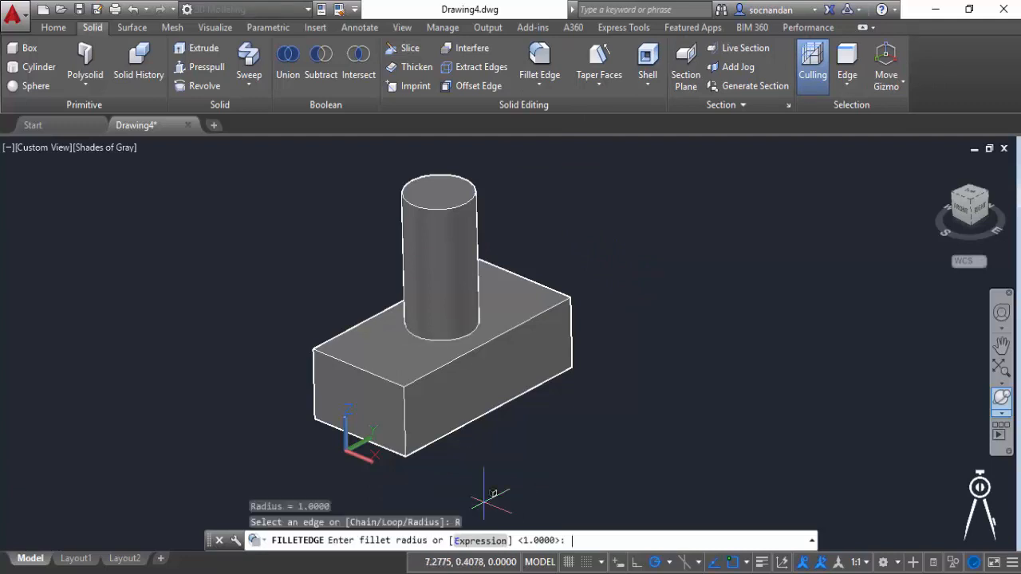
pyautogui.write('0.5')
pyautogui.press('Return')
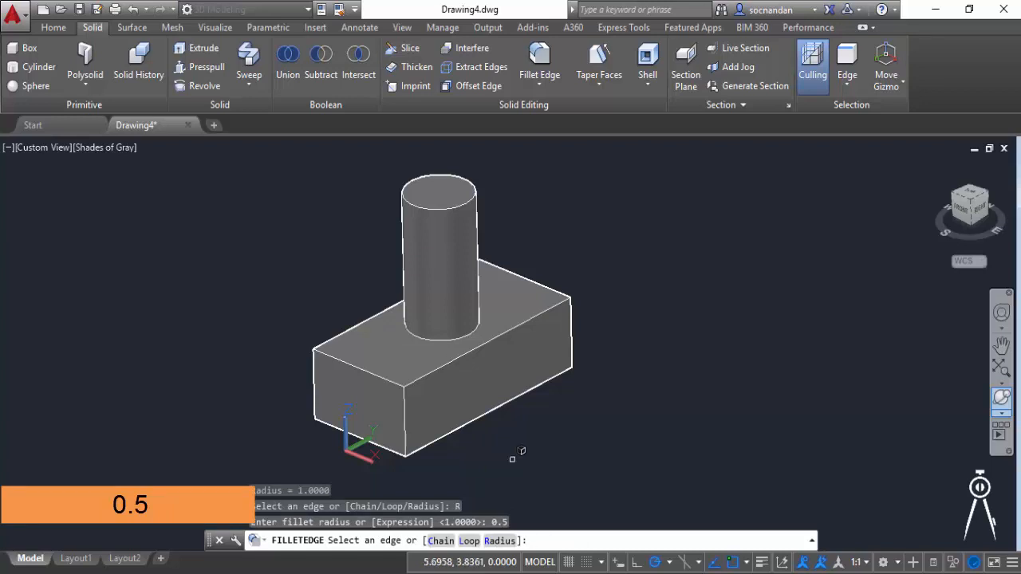
pyautogui.click(456, 332)
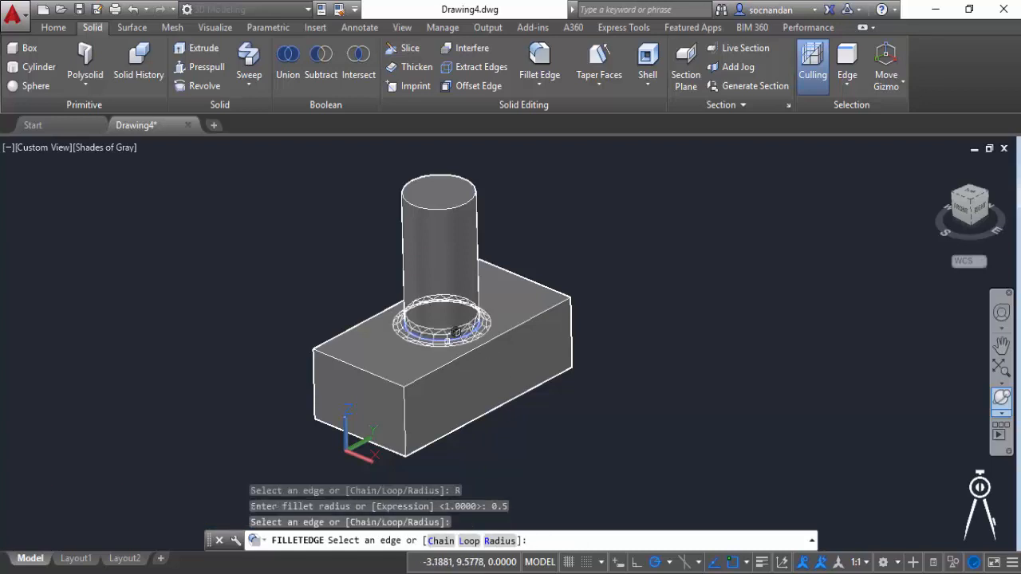
pyautogui.press('Return')
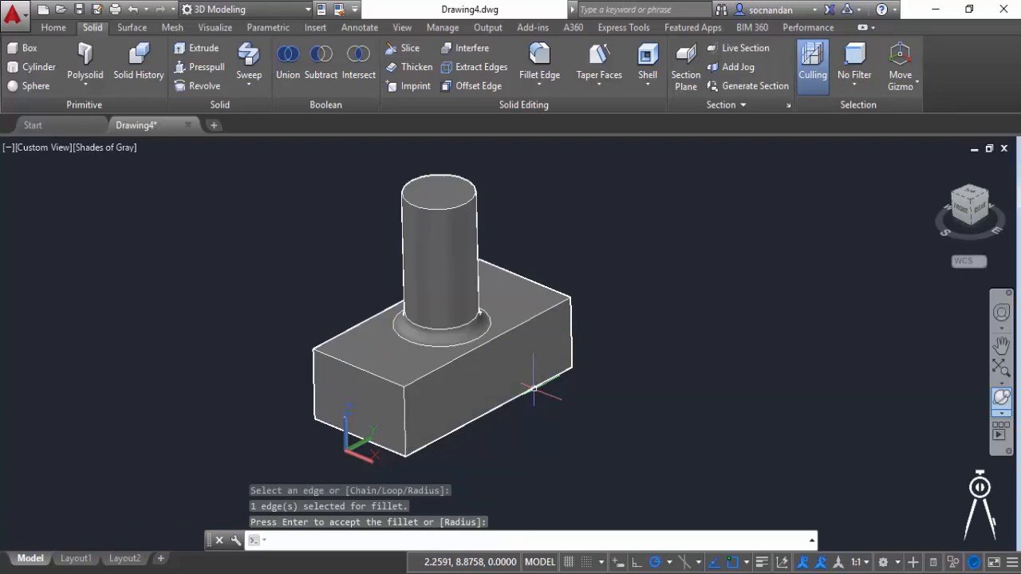
pyautogui.press('Return')
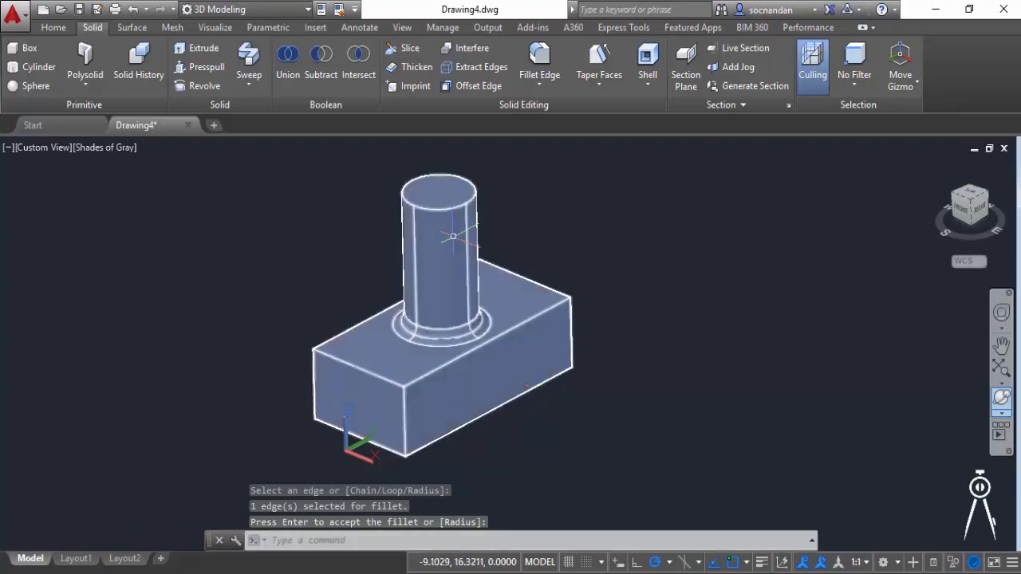